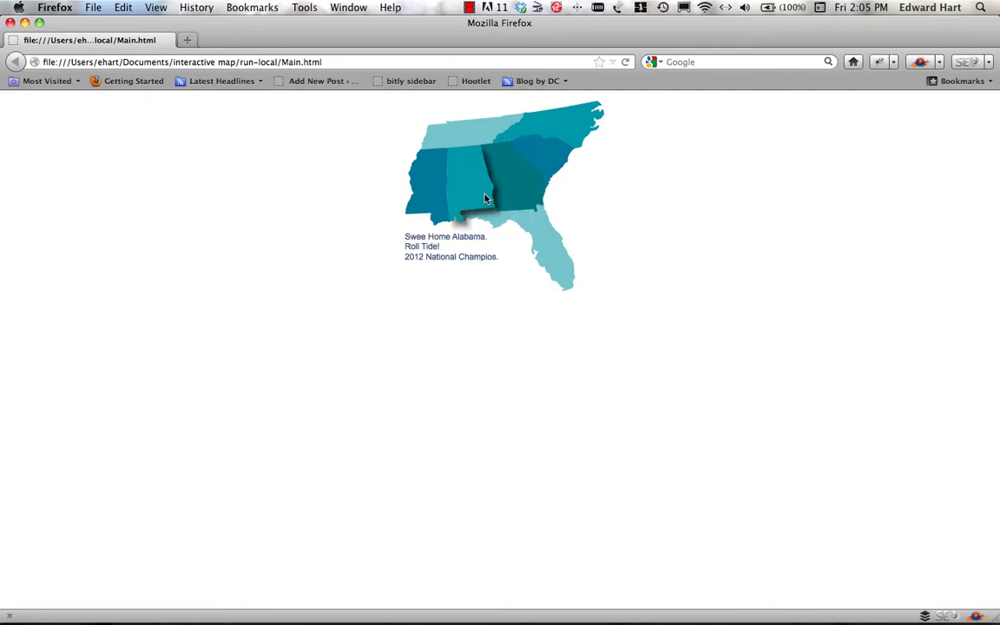
Step: Bring the Firefox window showing the Joomla home page forward and scroll through the front page
{"action": "mouse_move", "coordinate": [438, 200]}
{"action": "mouse_move", "coordinate": [455, 151]}
{"action": "mouse_move", "coordinate": [534, 135]}
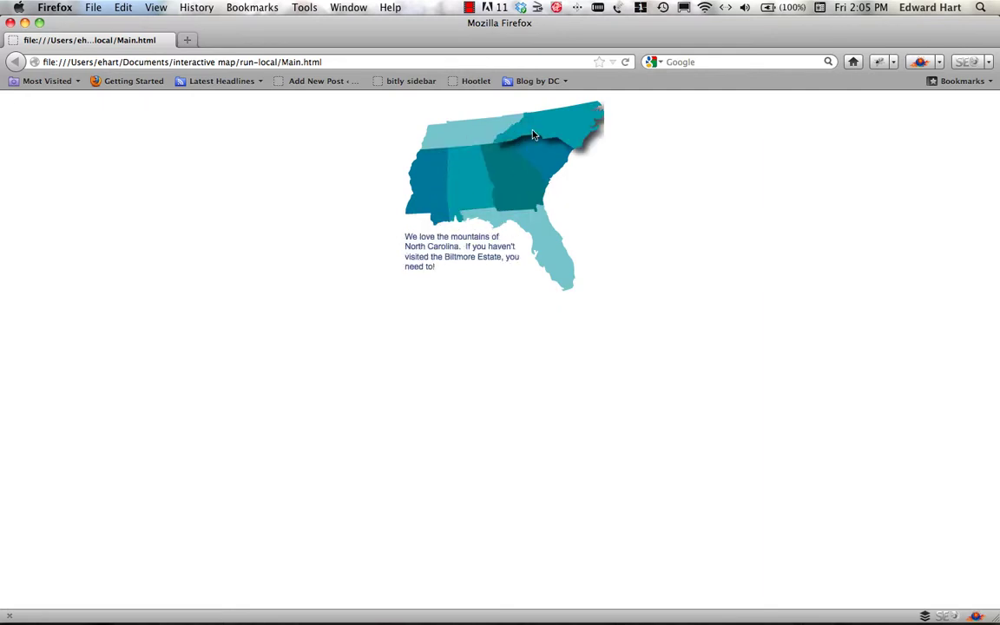
{"action": "mouse_move", "coordinate": [524, 168]}
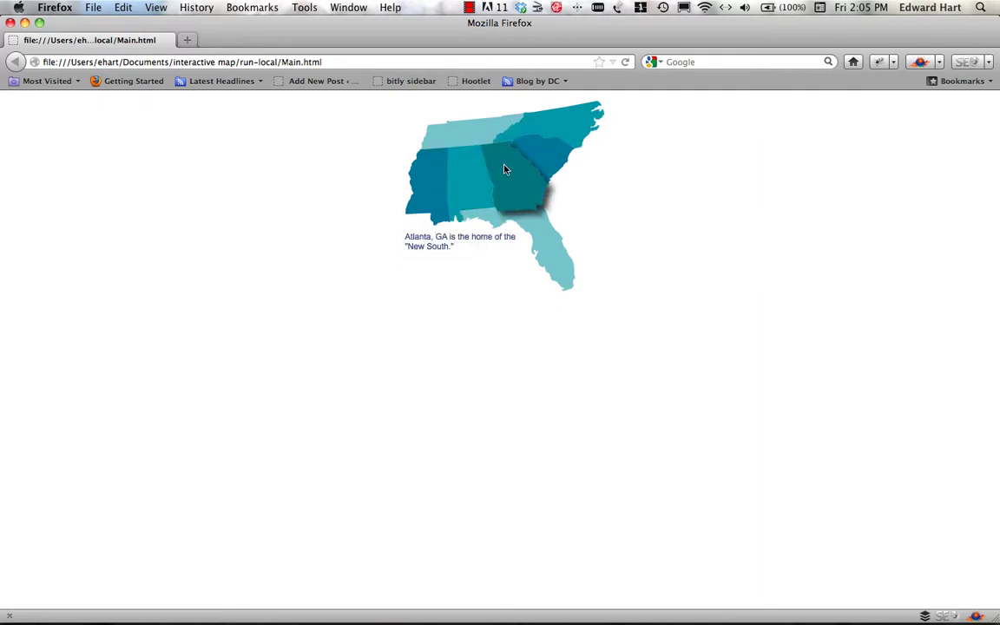
{"action": "mouse_move", "coordinate": [428, 178]}
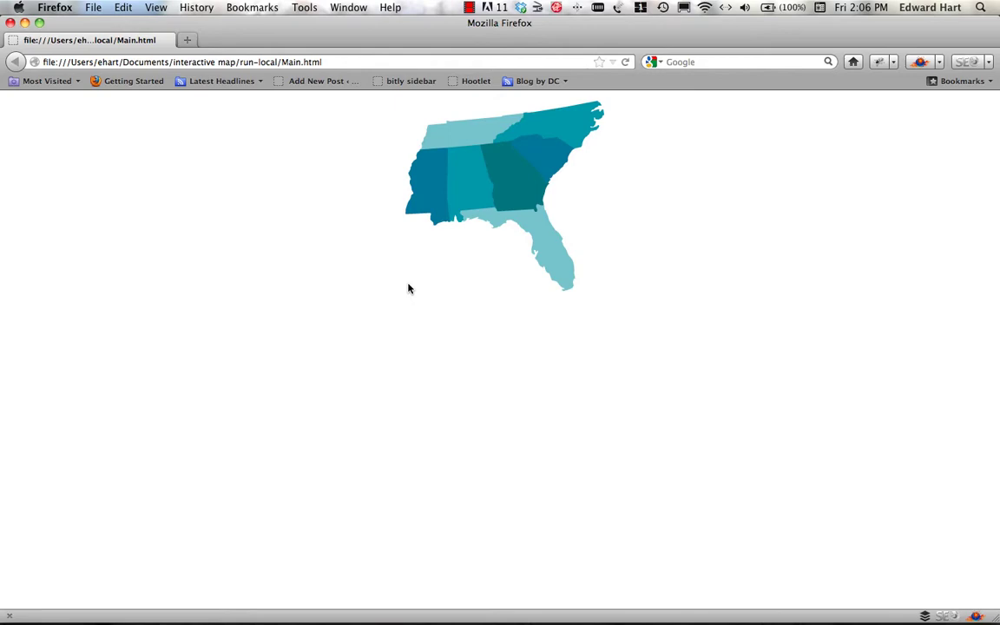
{"action": "key", "text": "super+grave"}
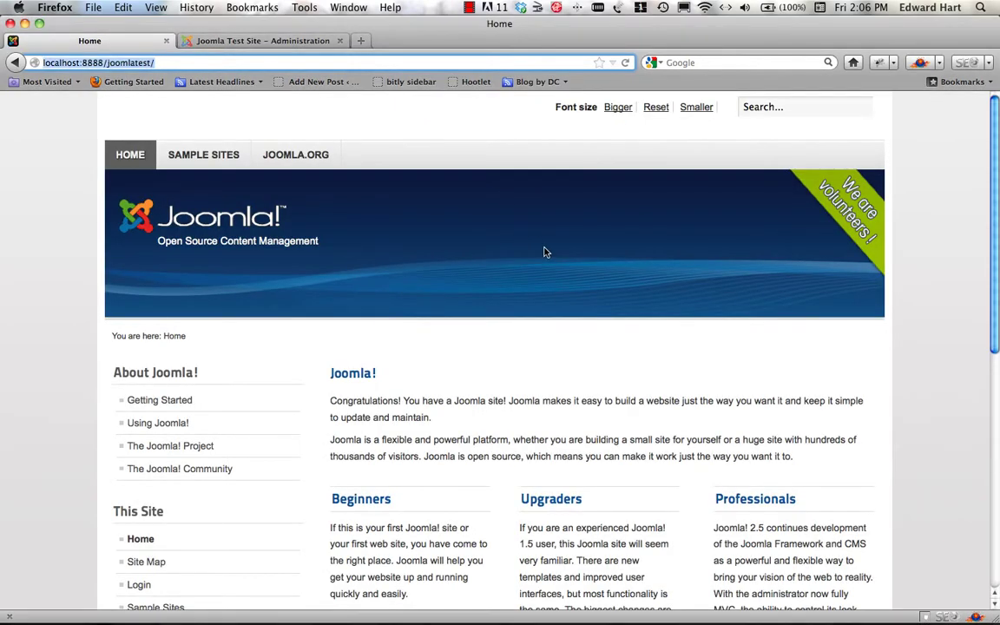
{"action": "scroll", "coordinate": [545, 251], "scroll_direction": "down", "scroll_amount": 5}
{"action": "scroll", "coordinate": [545, 253], "scroll_direction": "up", "scroll_amount": 5}
Step: On the Administration tab, re-enter the account password after the failed attempt and log in
{"action": "left_click", "coordinate": [261, 40]}
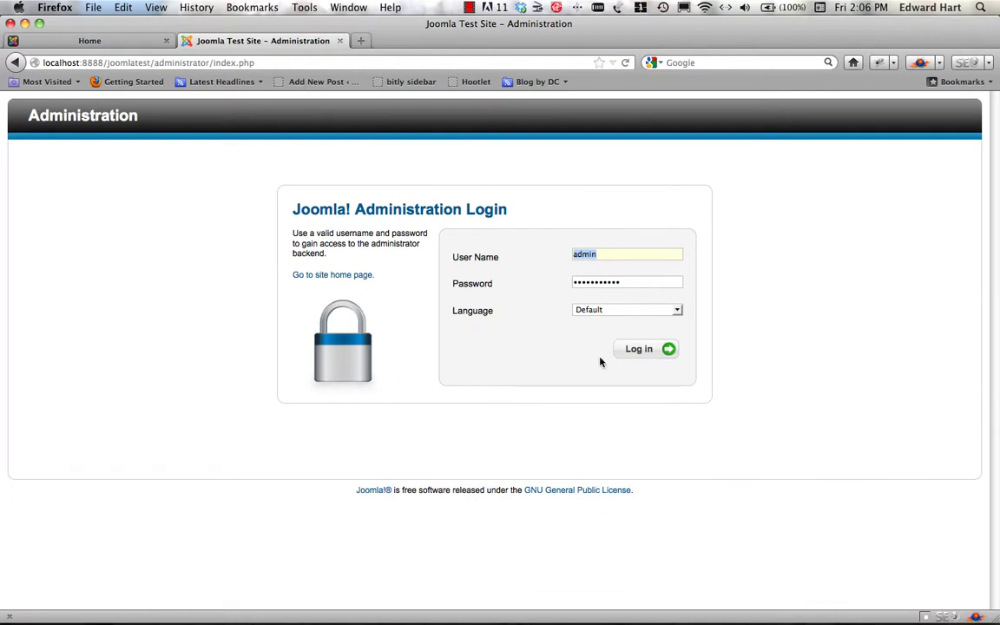
{"action": "left_click", "coordinate": [644, 350]}
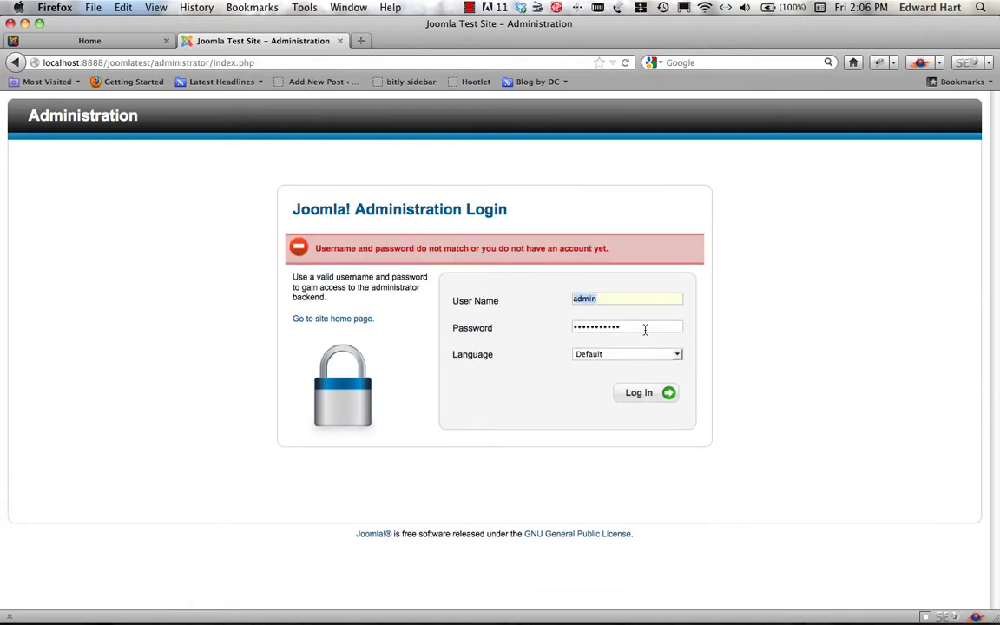
{"action": "key", "text": "Tab"}
{"action": "type", "text": "•••••••••"}
{"action": "key", "text": "Return"}
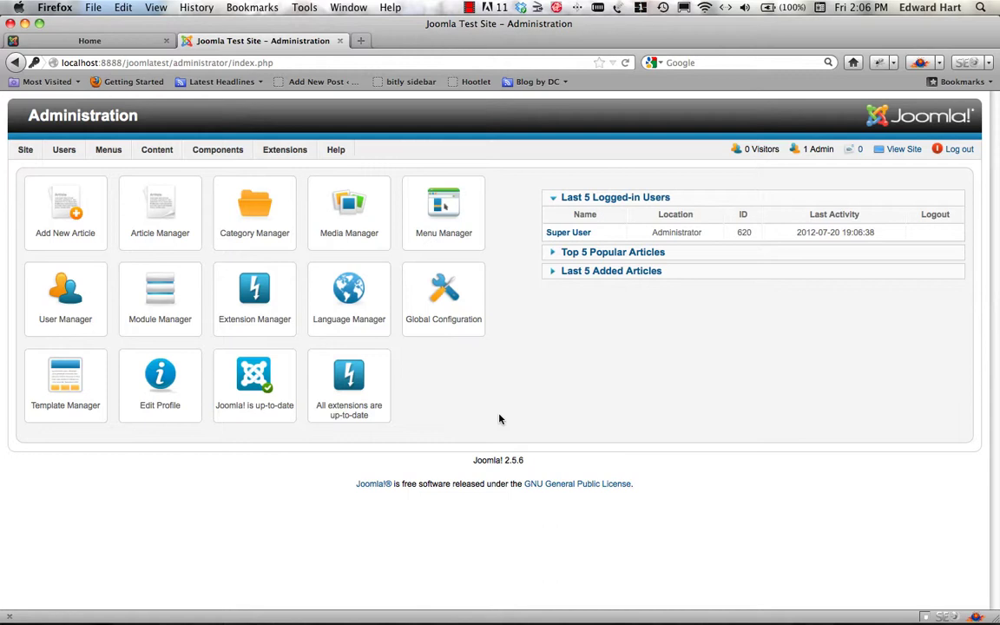
Step: Visit Menu Manager, return to the Control Panel, then open Media Manager on the images folder
{"action": "left_click", "coordinate": [410, 236]}
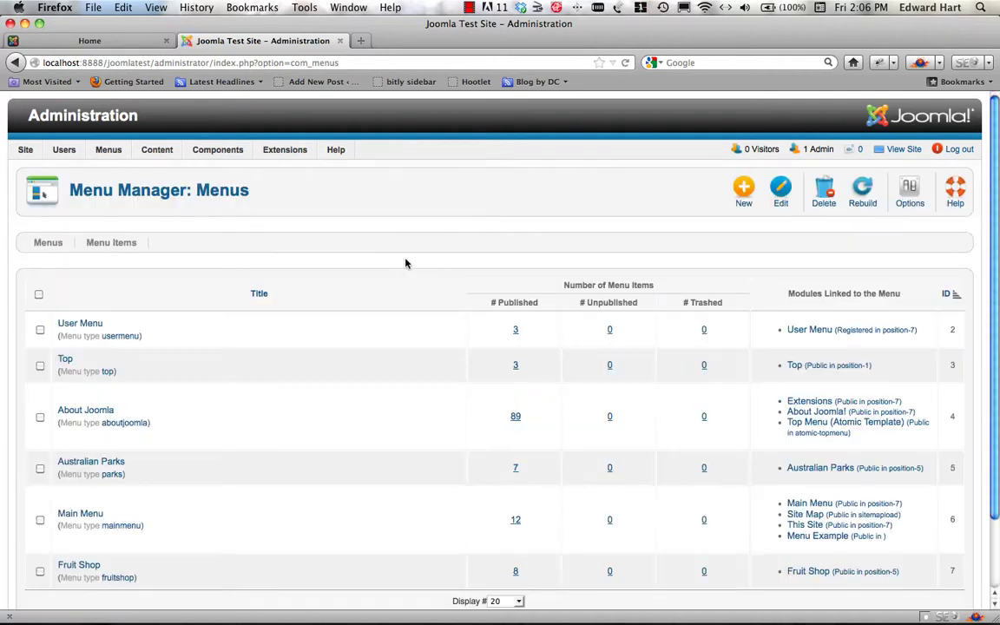
{"action": "mouse_move", "coordinate": [28, 150]}
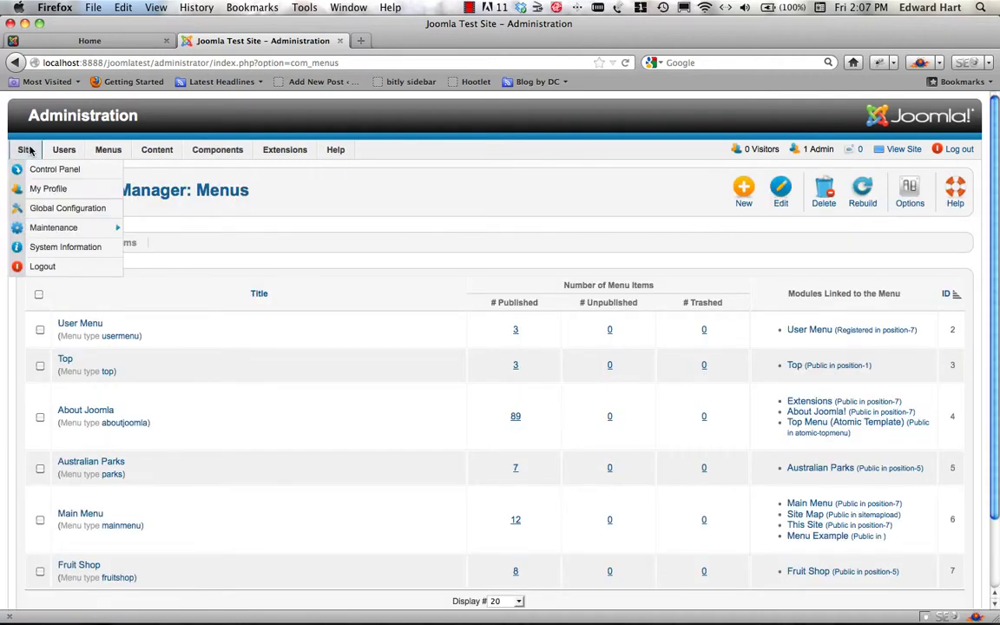
{"action": "left_click", "coordinate": [37, 169]}
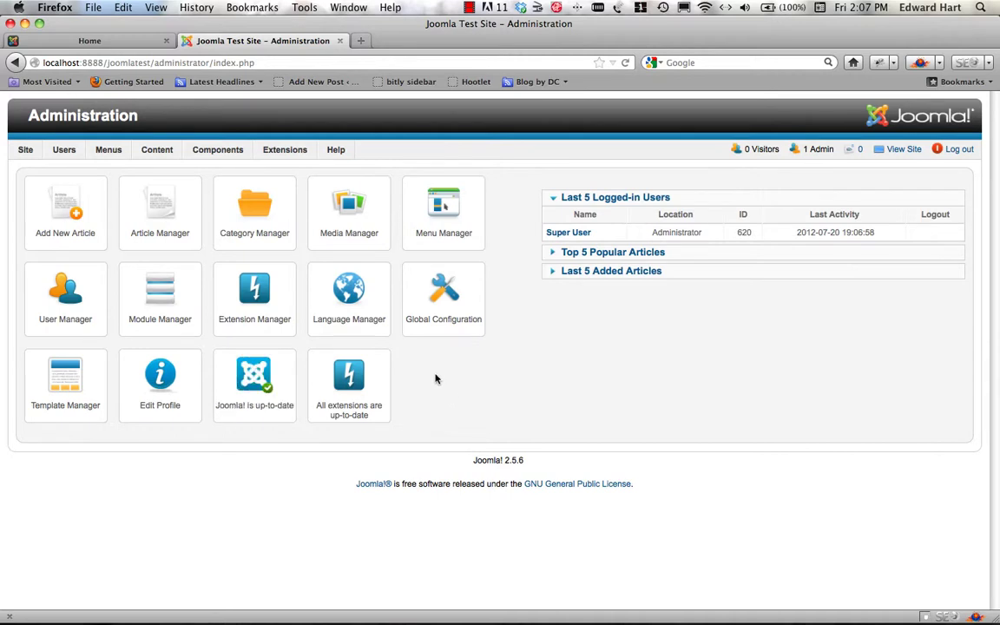
{"action": "left_click", "coordinate": [366, 237]}
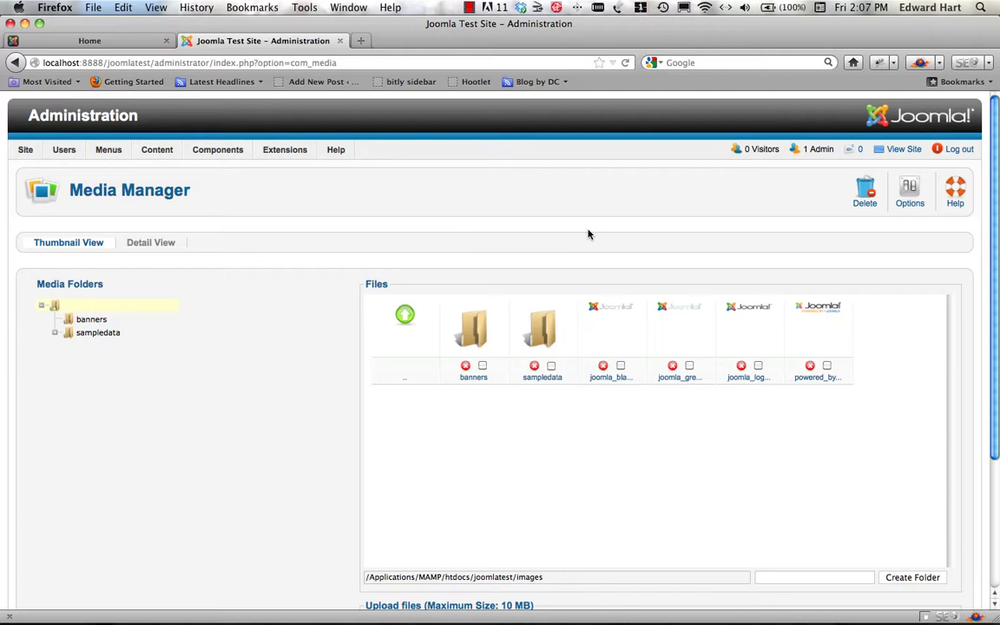
Step: In Media Manager Options, confirm swf is among the Legal Extensions and save the options
{"action": "left_click", "coordinate": [908, 201]}
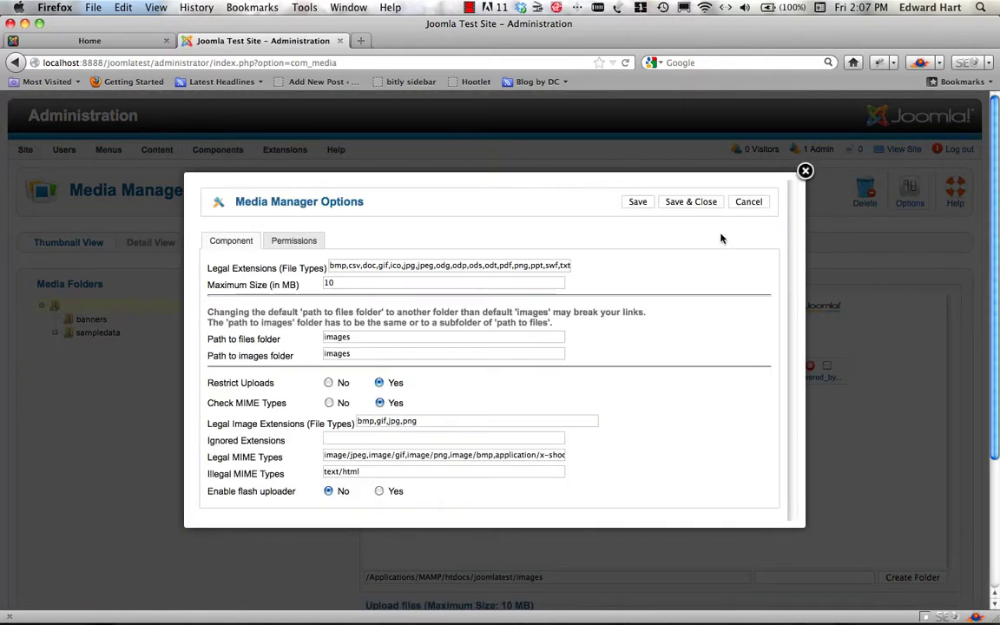
{"action": "left_click_drag", "start_coordinate": [544, 266], "coordinate": [551, 267]}
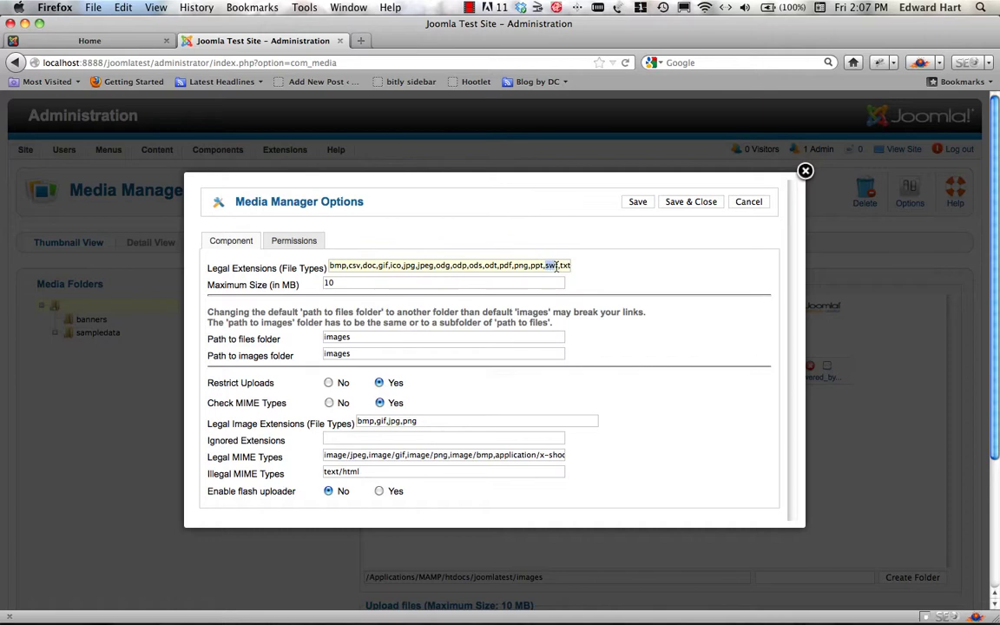
{"action": "left_click", "coordinate": [207, 272]}
{"action": "left_click", "coordinate": [695, 204]}
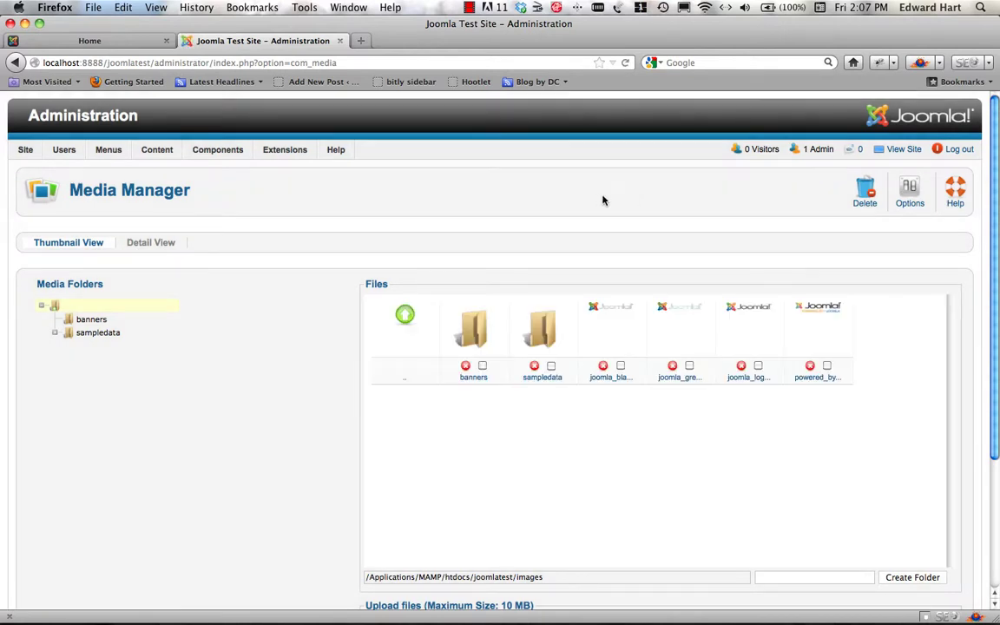
Step: In Plug-in Manager, set the Editor - TinyMCE plug-in's Functionality to Extended and save
{"action": "mouse_move", "coordinate": [278, 150]}
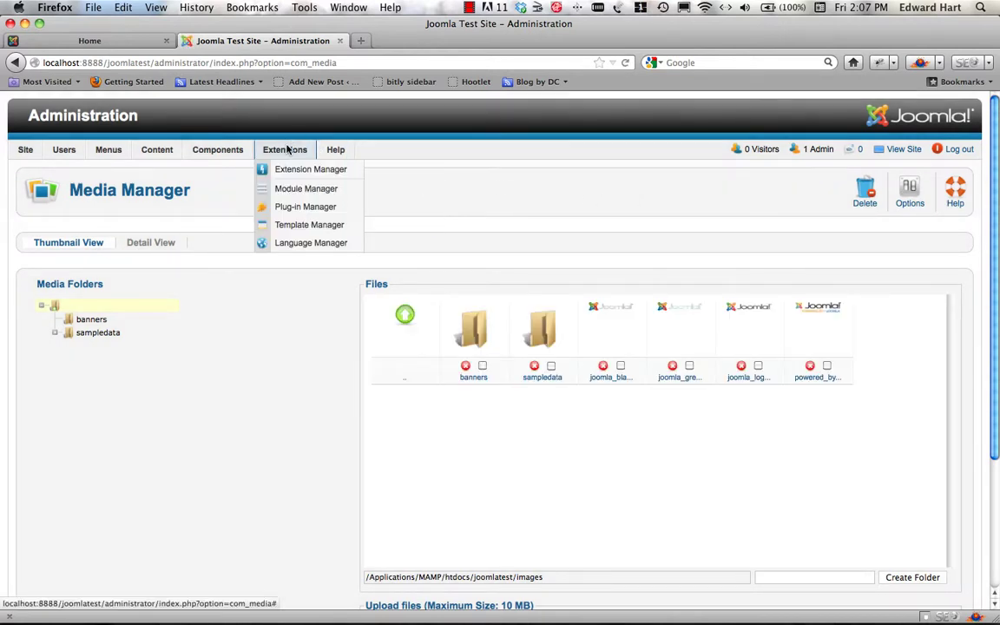
{"action": "left_click", "coordinate": [299, 206]}
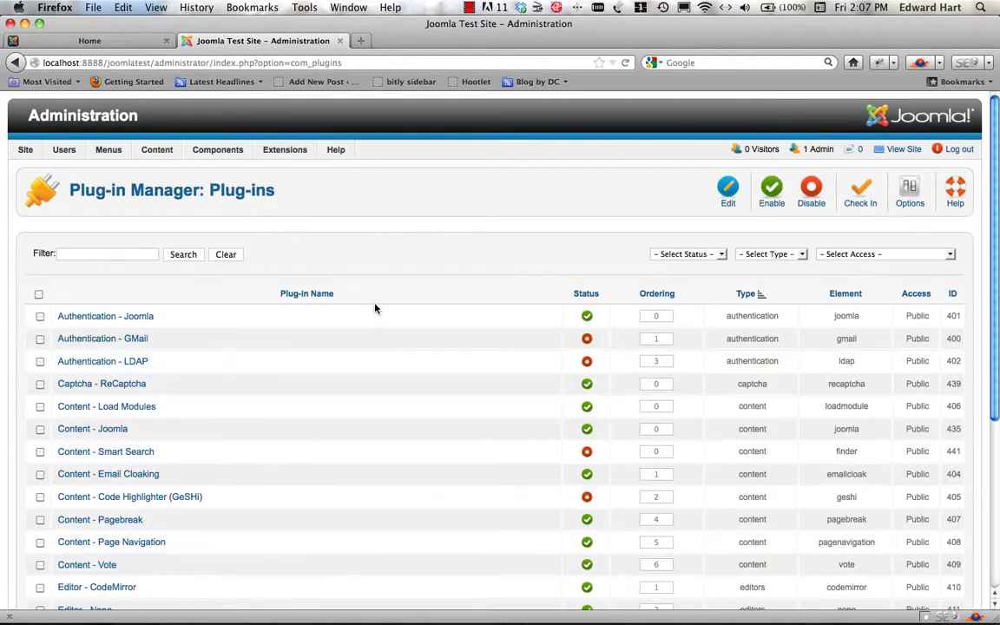
{"action": "scroll", "coordinate": [364, 348], "scroll_direction": "down", "scroll_amount": 2}
{"action": "scroll", "coordinate": [364, 348], "scroll_direction": "down", "scroll_amount": 4}
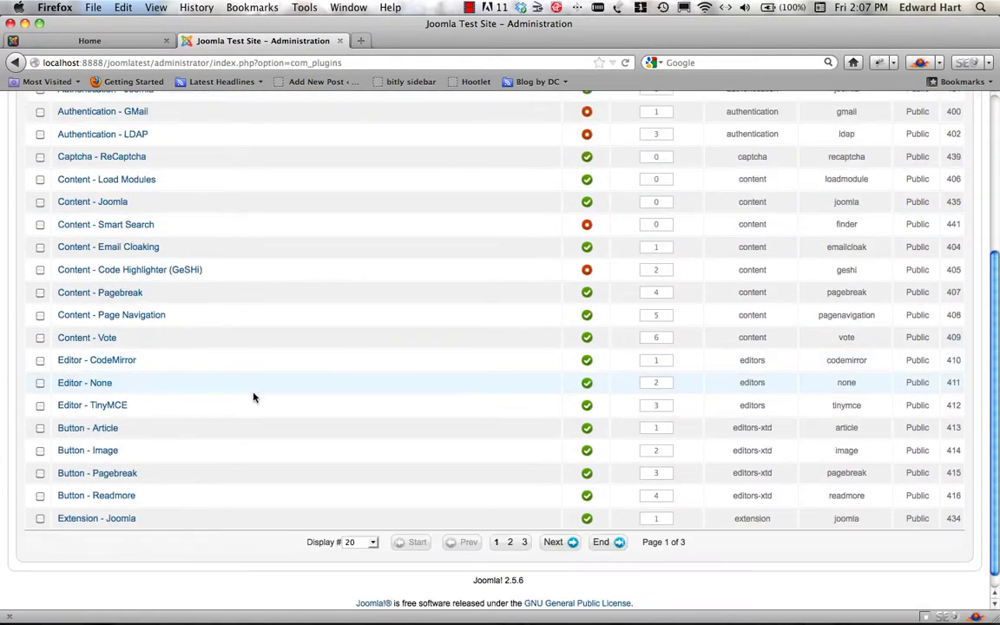
{"action": "left_click", "coordinate": [110, 407]}
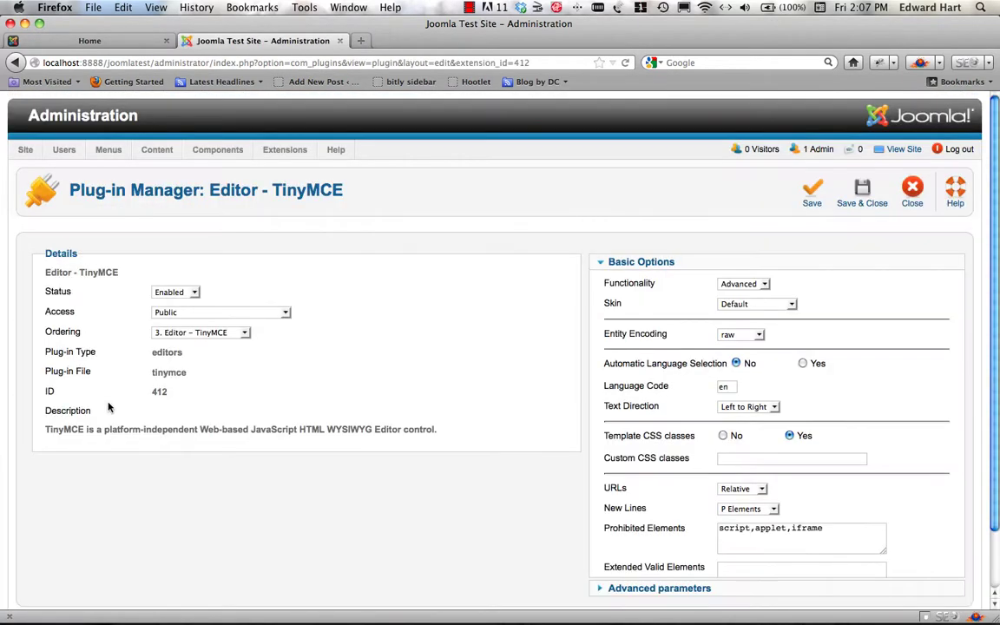
{"action": "left_click", "coordinate": [738, 284]}
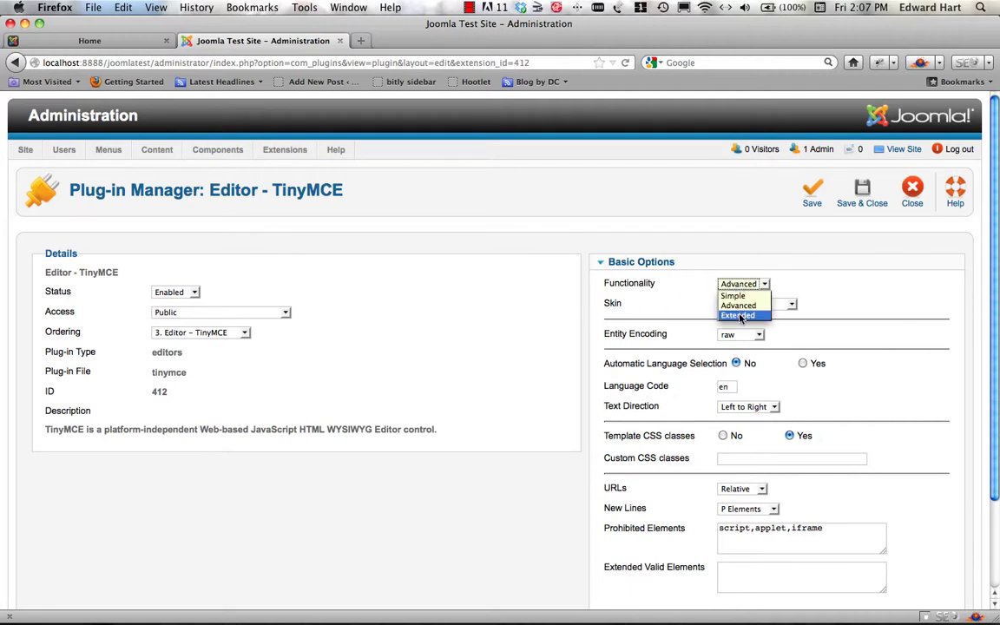
{"action": "left_click", "coordinate": [739, 316]}
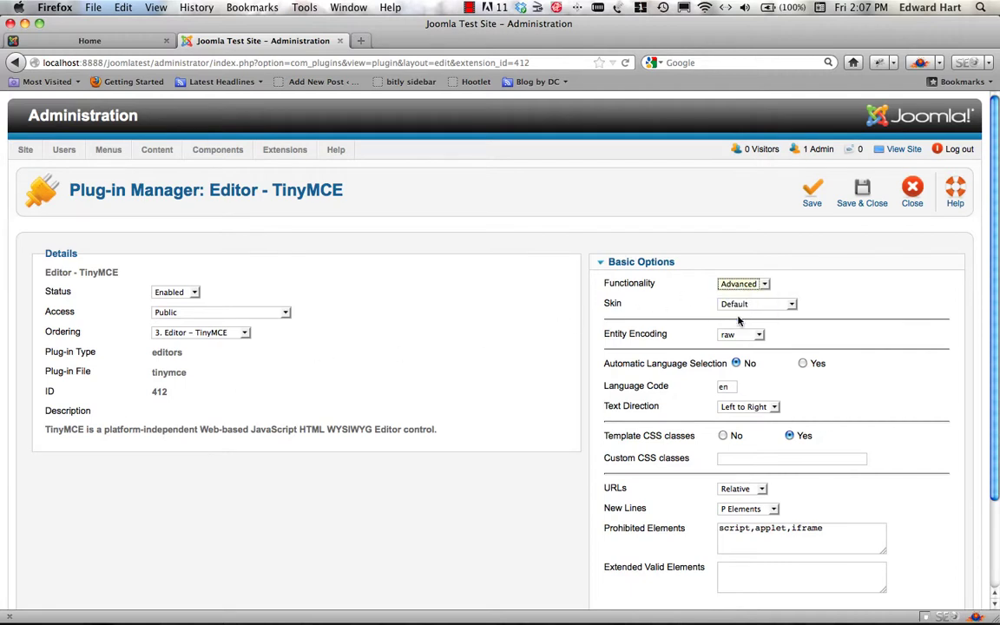
{"action": "left_click", "coordinate": [855, 199]}
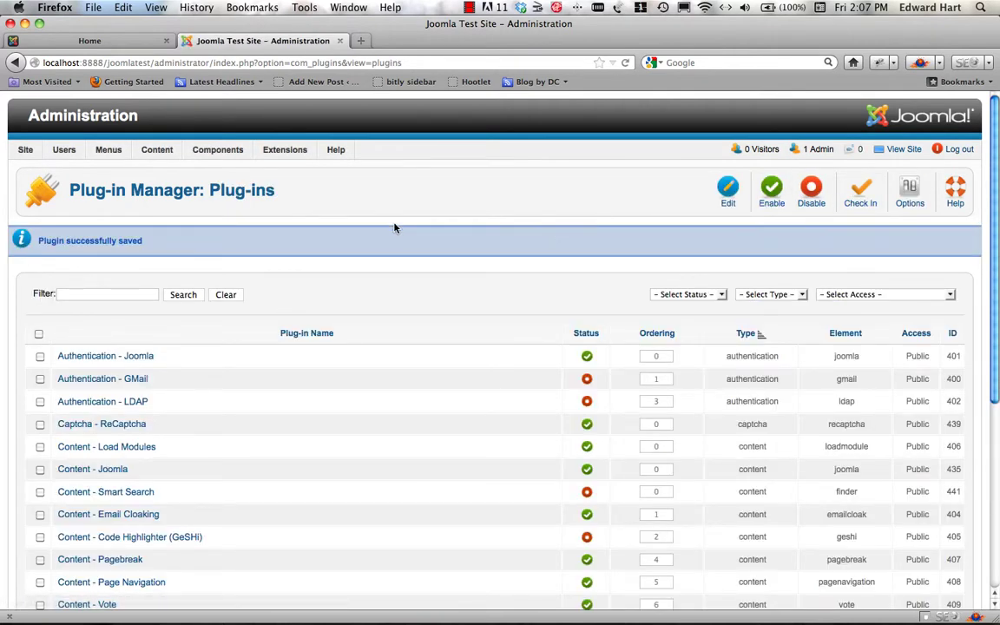
{"action": "scroll", "coordinate": [379, 362], "scroll_direction": "down", "scroll_amount": 3}
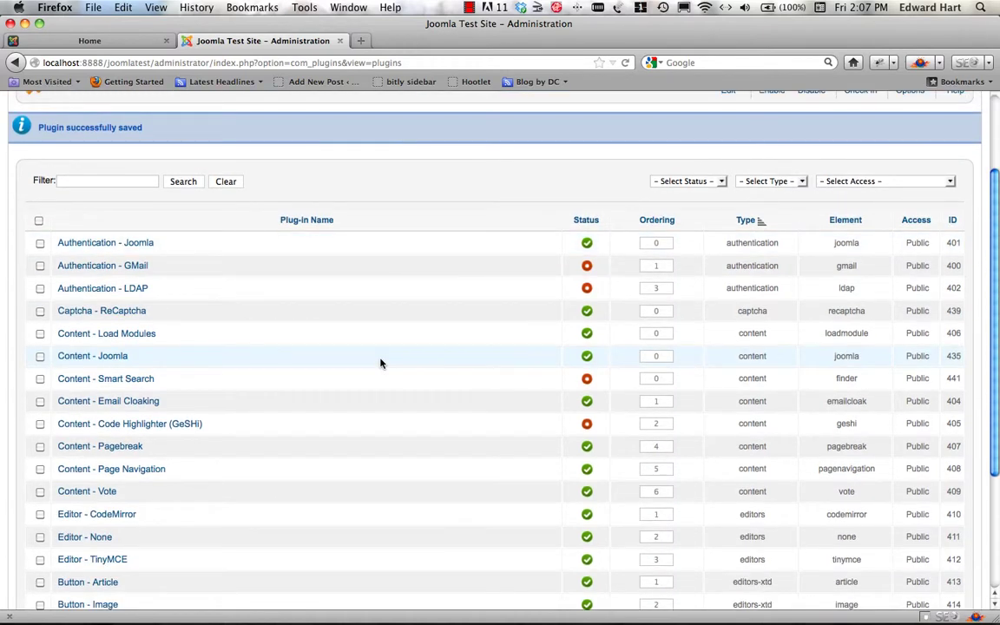
{"action": "scroll", "coordinate": [379, 363], "scroll_direction": "up", "scroll_amount": 3}
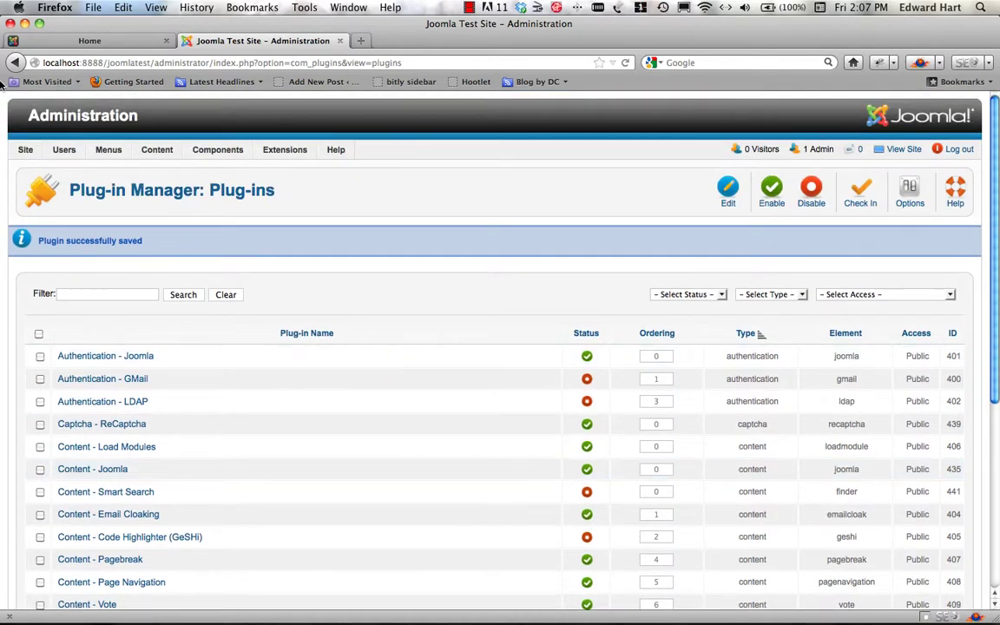
{"action": "mouse_move", "coordinate": [63, 153]}
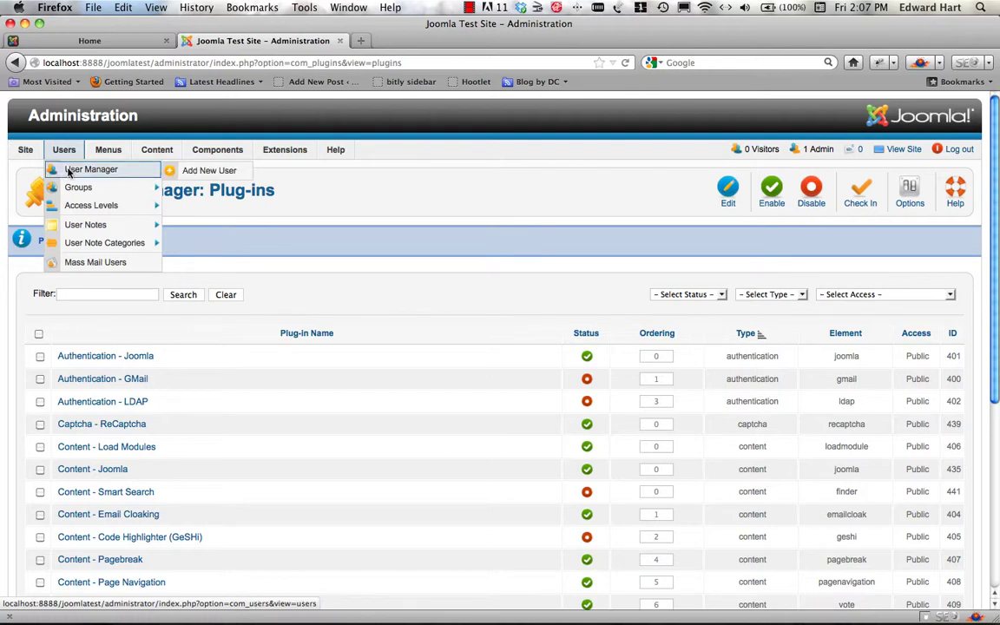
Step: Set the Super User profile's editor to TinyMCE and save it
{"action": "left_click", "coordinate": [69, 171]}
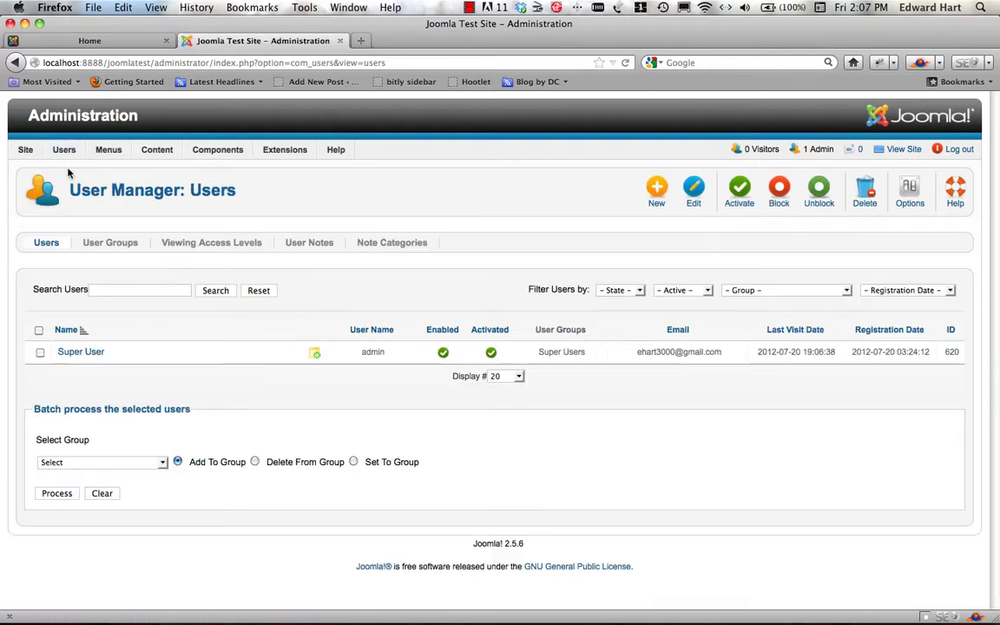
{"action": "left_click", "coordinate": [84, 353]}
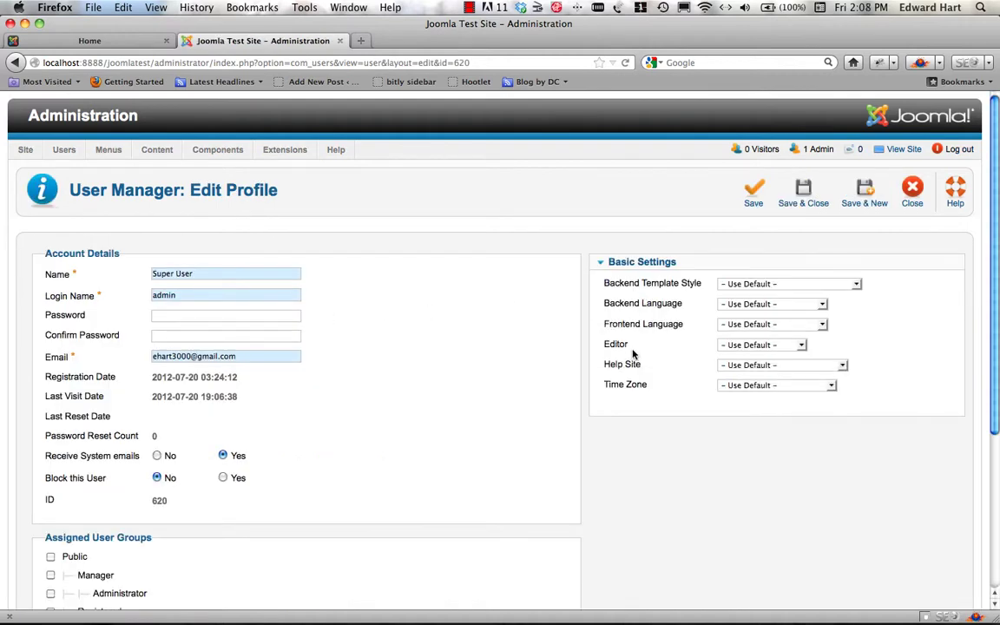
{"action": "left_click", "coordinate": [800, 345]}
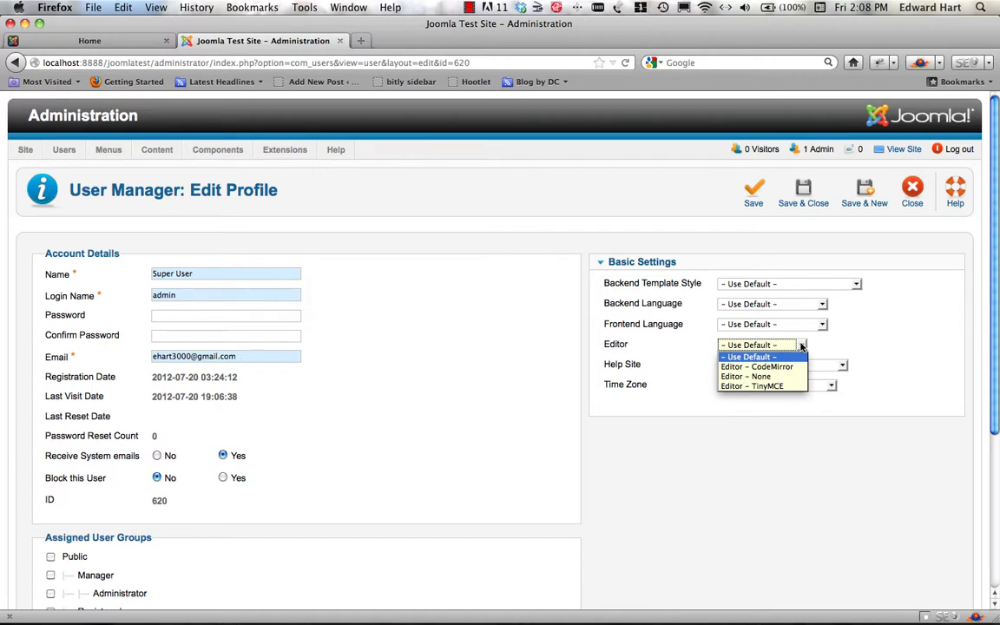
{"action": "left_click", "coordinate": [786, 386]}
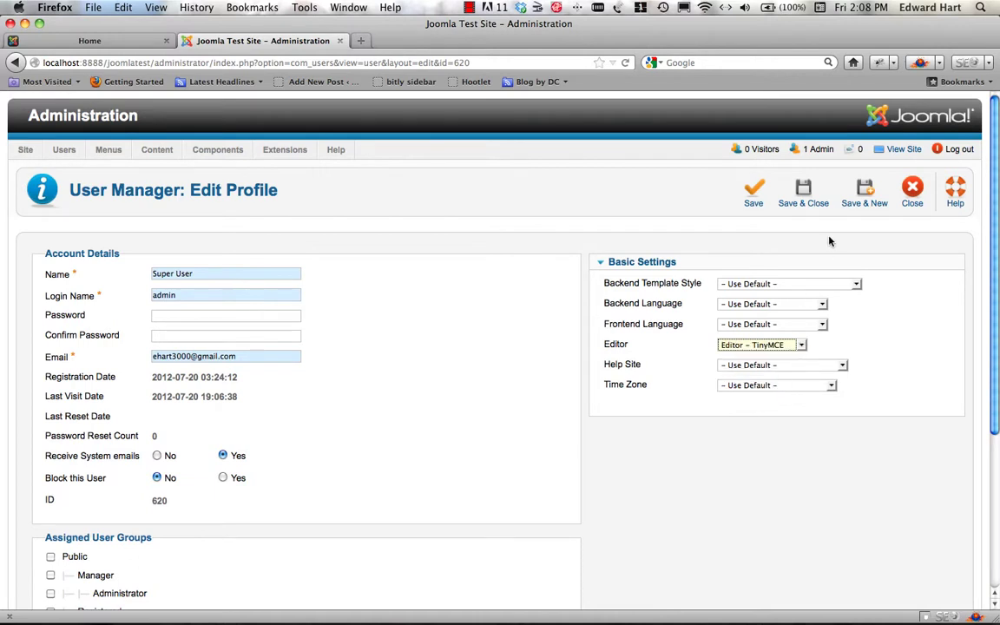
{"action": "left_click", "coordinate": [749, 200]}
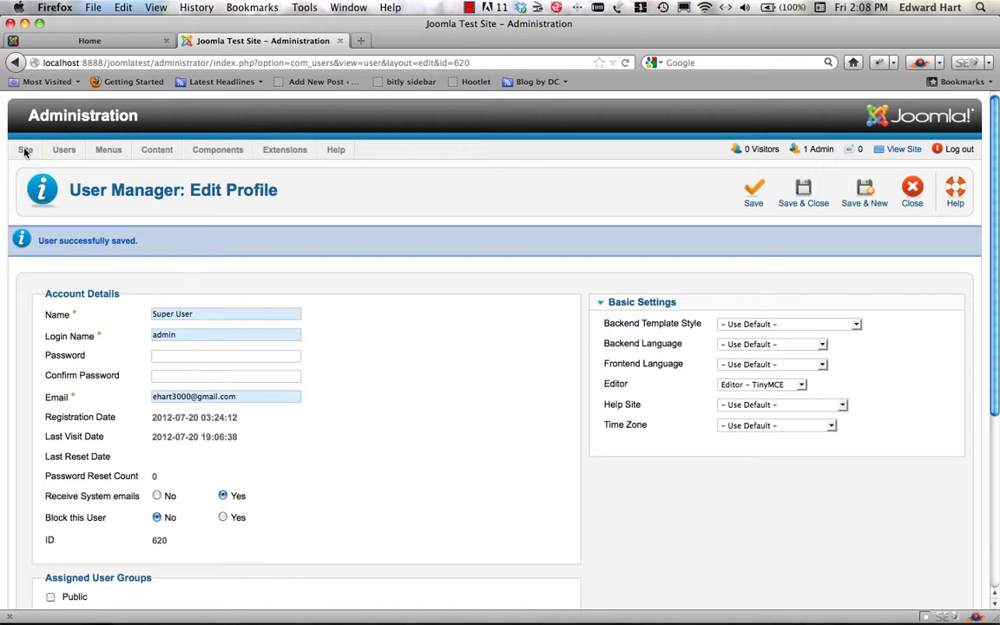
{"action": "left_click", "coordinate": [825, 181]}
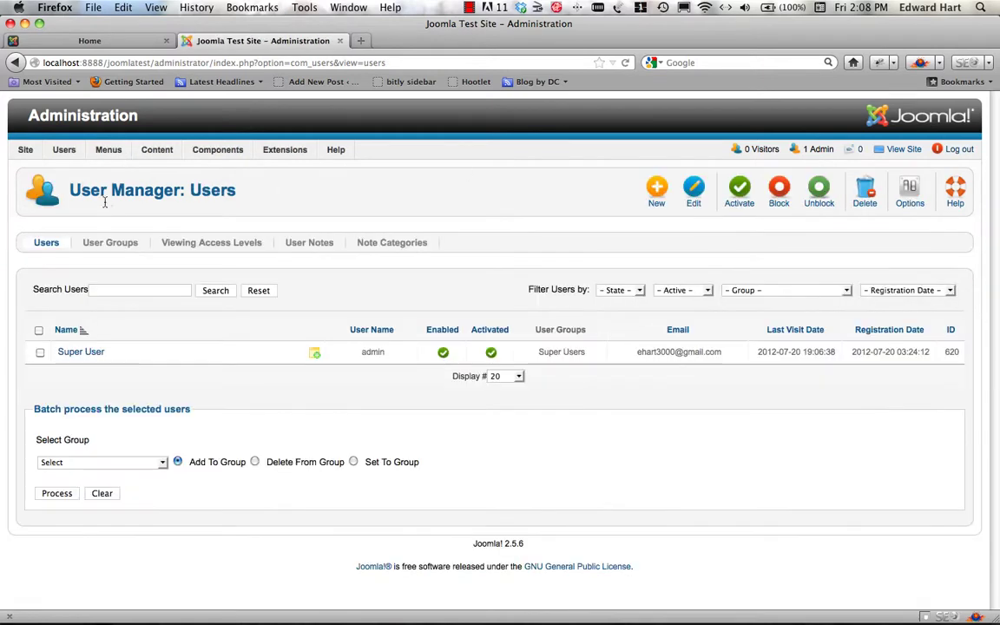
Step: Return to Media Manager's images folder and scroll down to the upload form
{"action": "mouse_move", "coordinate": [26, 151]}
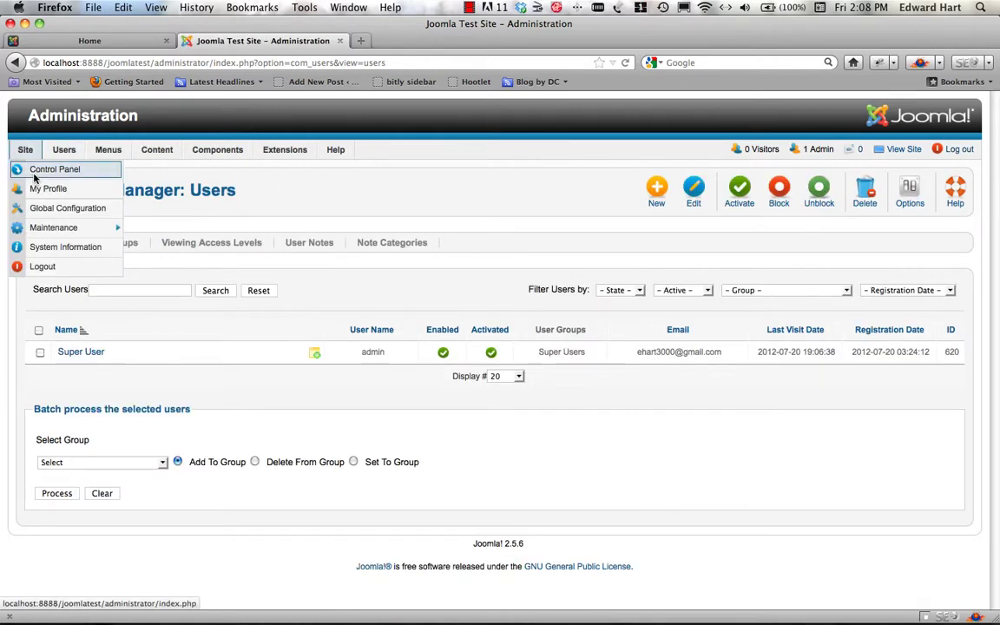
{"action": "left_click", "coordinate": [35, 170]}
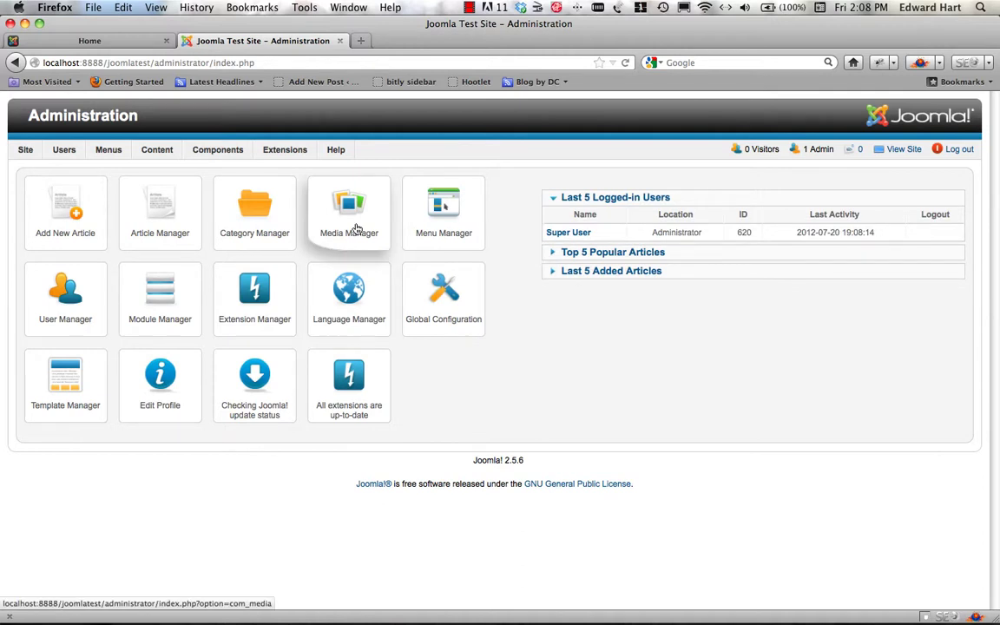
{"action": "left_click", "coordinate": [355, 228]}
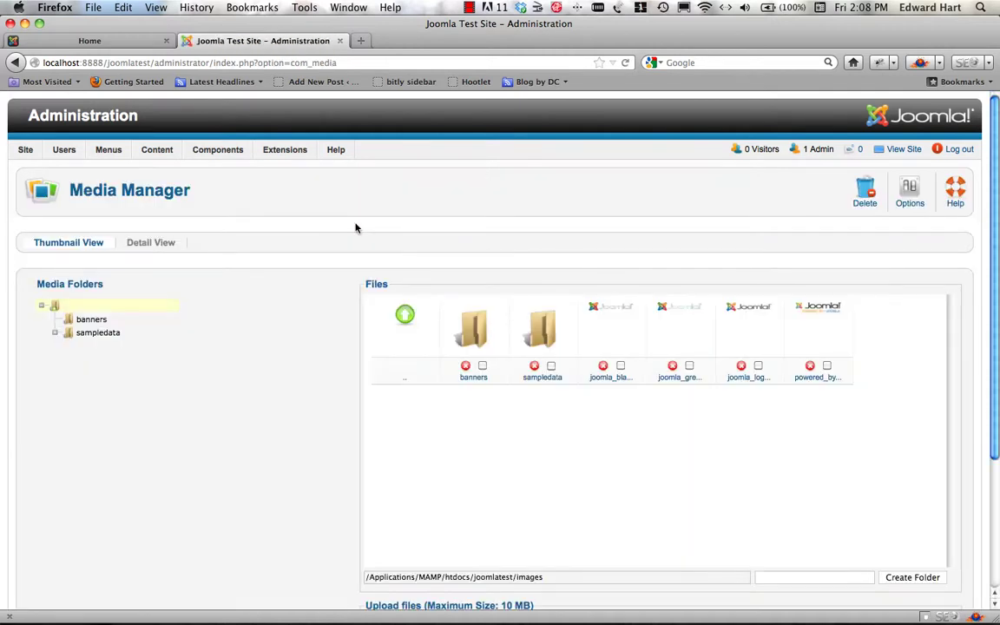
{"action": "scroll", "coordinate": [435, 336], "scroll_direction": "down", "scroll_amount": 3}
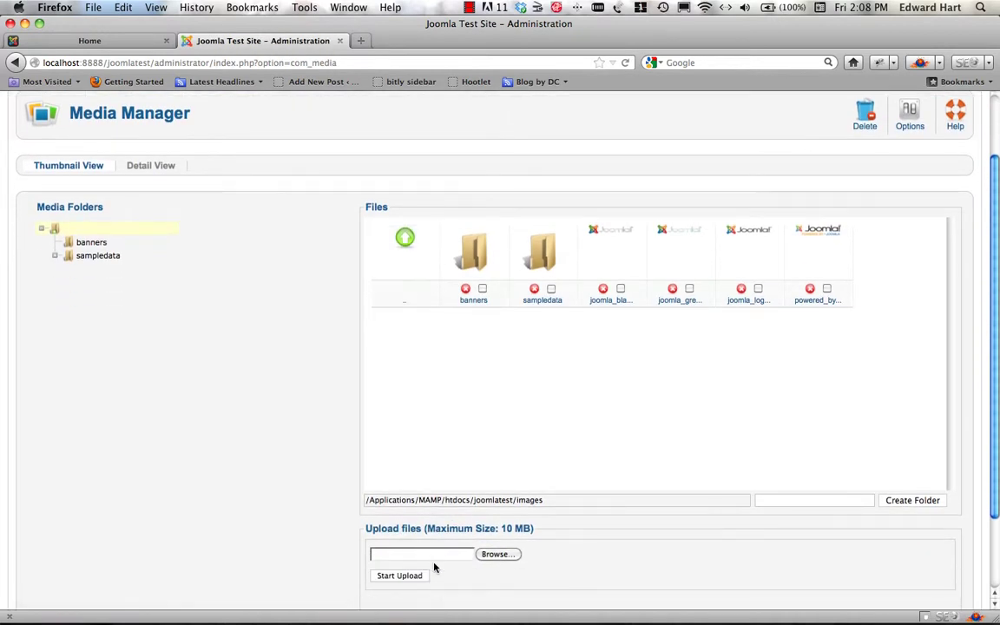
Step: Upload Main.swf from the interactive map's run-local folder into the images folder
{"action": "left_click", "coordinate": [432, 559]}
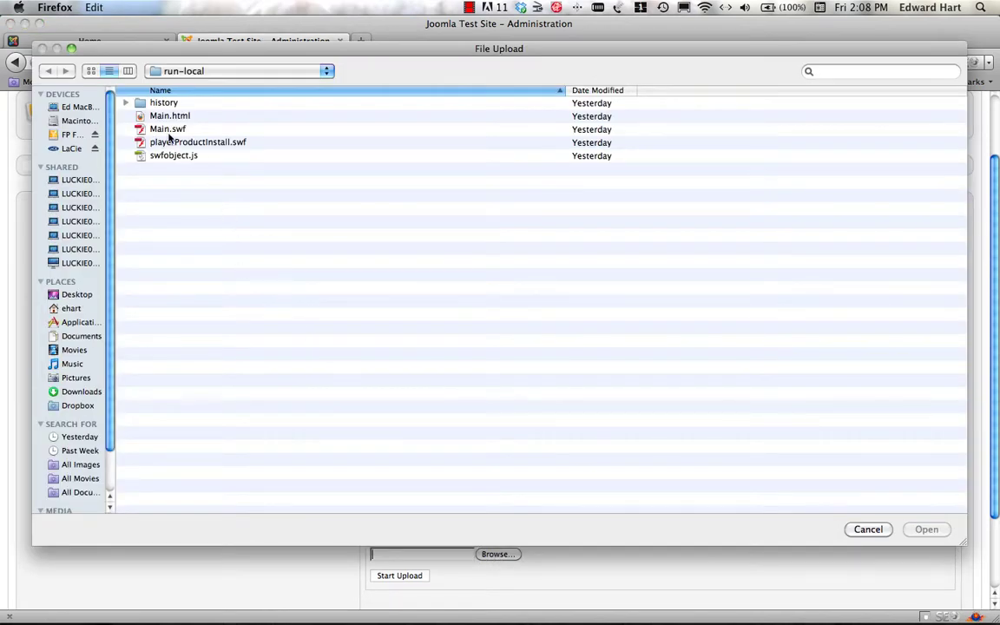
{"action": "left_click", "coordinate": [178, 71]}
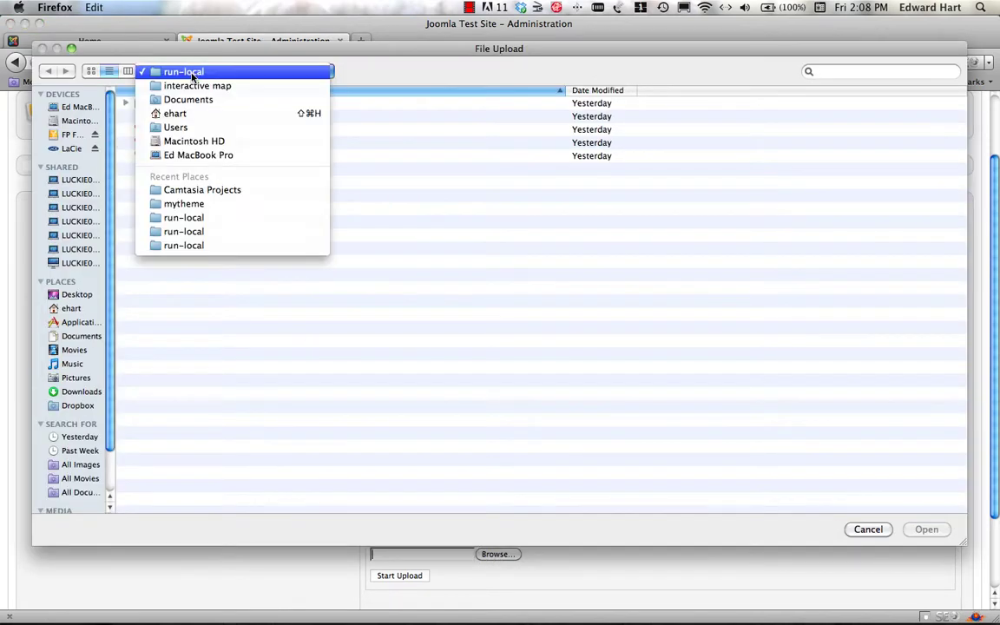
{"action": "left_click", "coordinate": [196, 85]}
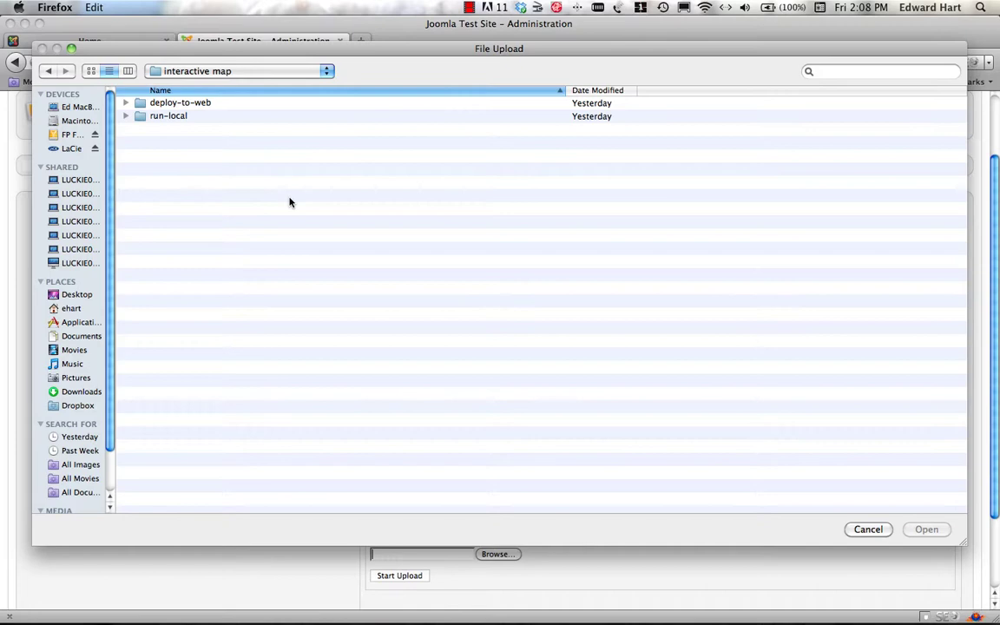
{"action": "left_click", "coordinate": [126, 103]}
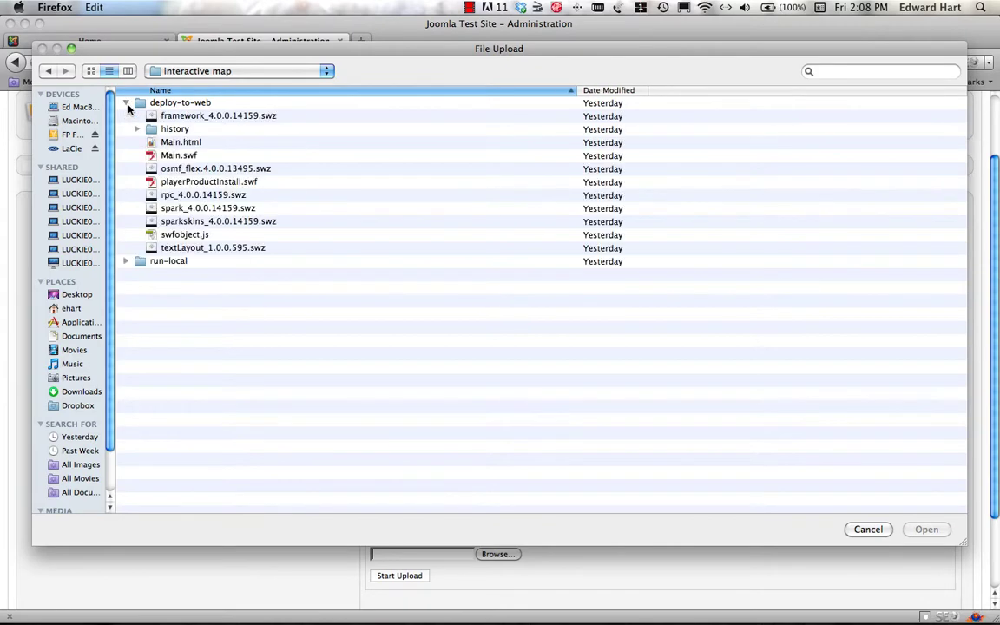
{"action": "left_click", "coordinate": [127, 260]}
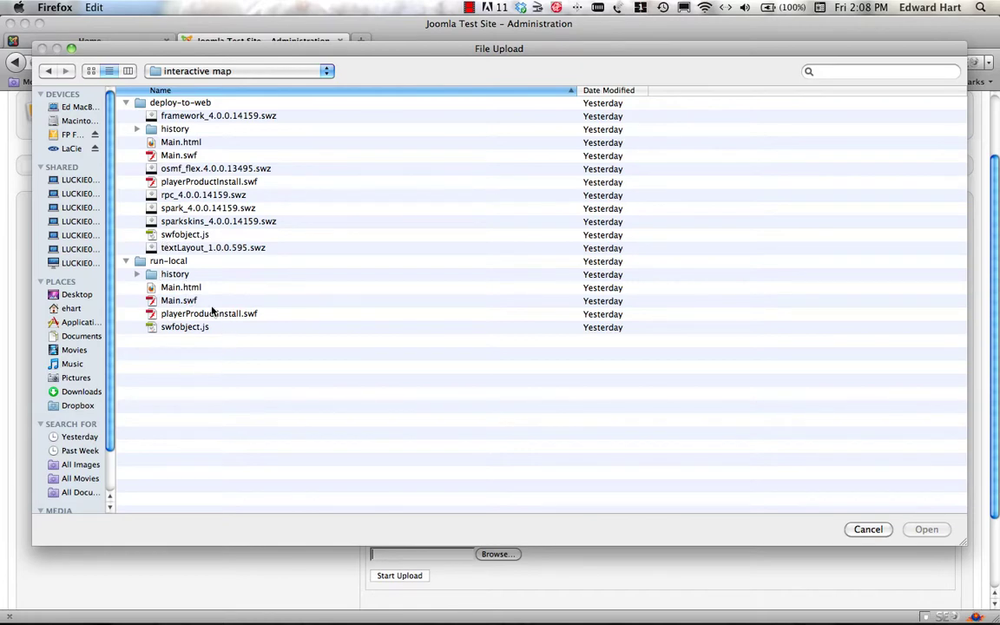
{"action": "left_click", "coordinate": [176, 301]}
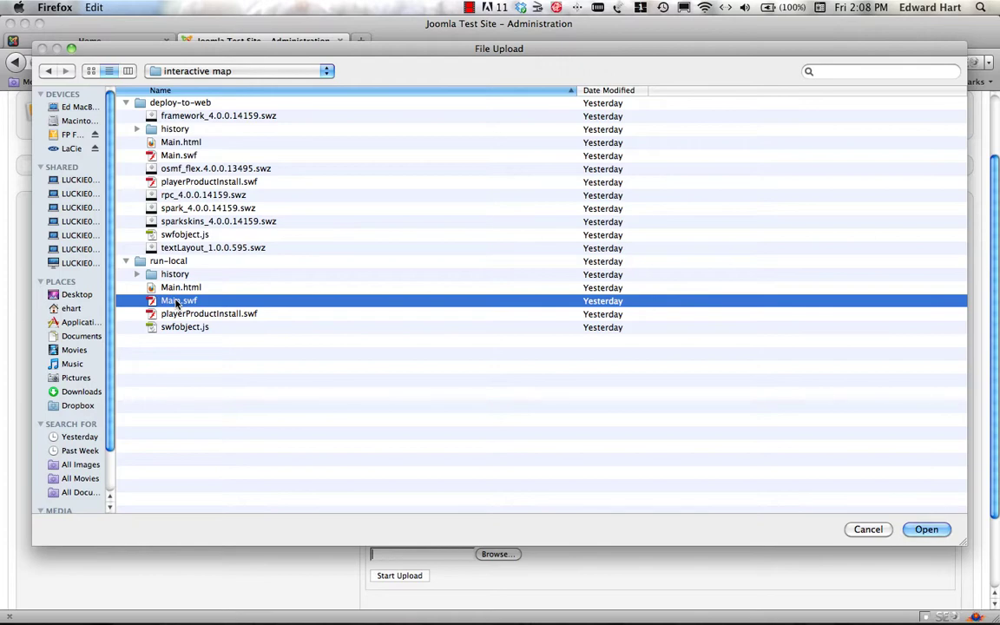
{"action": "left_click", "coordinate": [926, 529]}
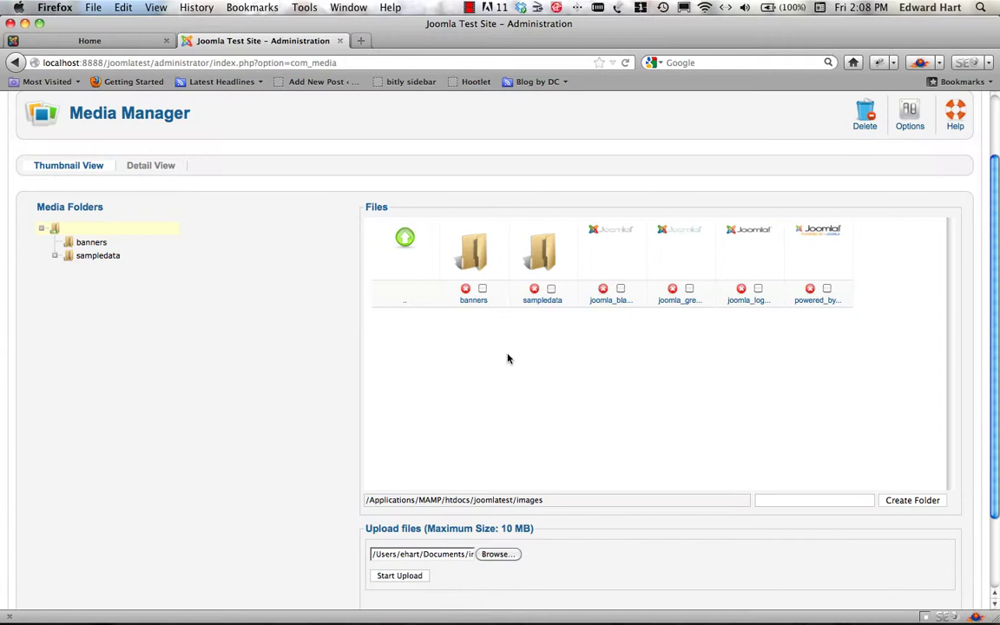
{"action": "left_click", "coordinate": [410, 577]}
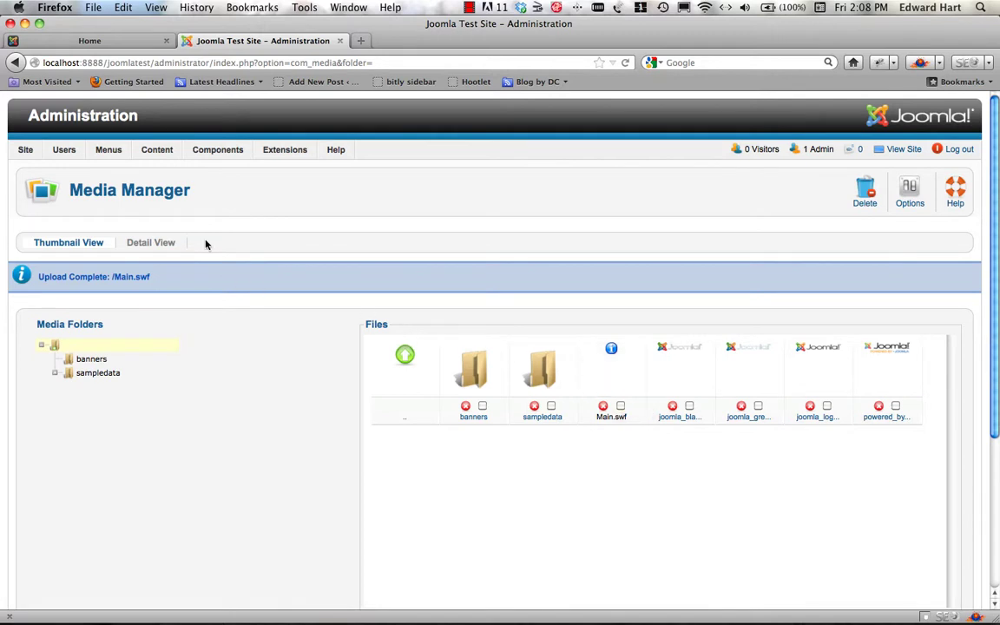
Step: Open the Article Manager, briefly checking the site's front page
{"action": "mouse_move", "coordinate": [152, 149]}
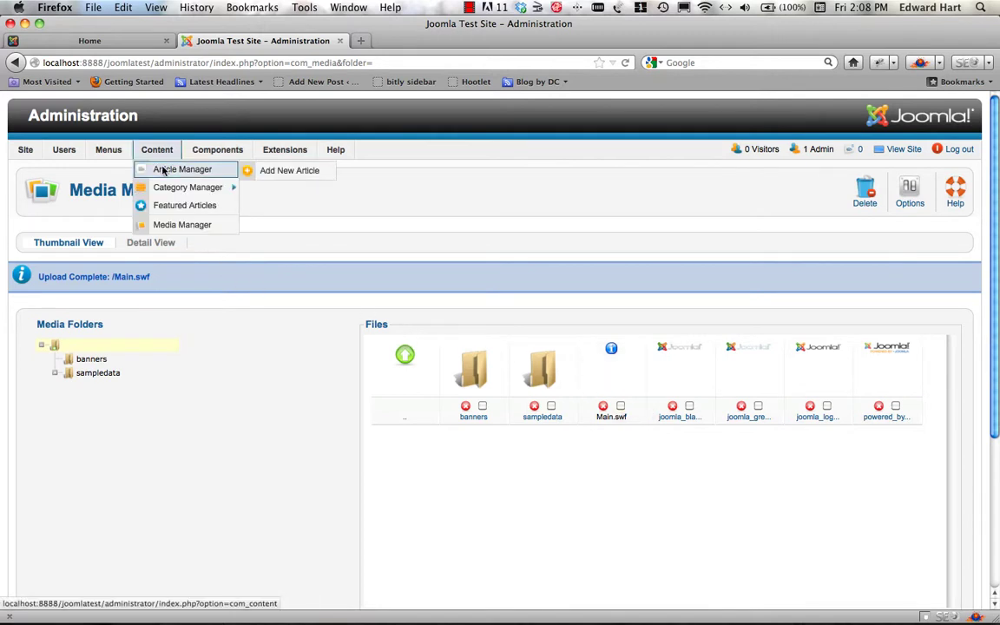
{"action": "left_click", "coordinate": [162, 171]}
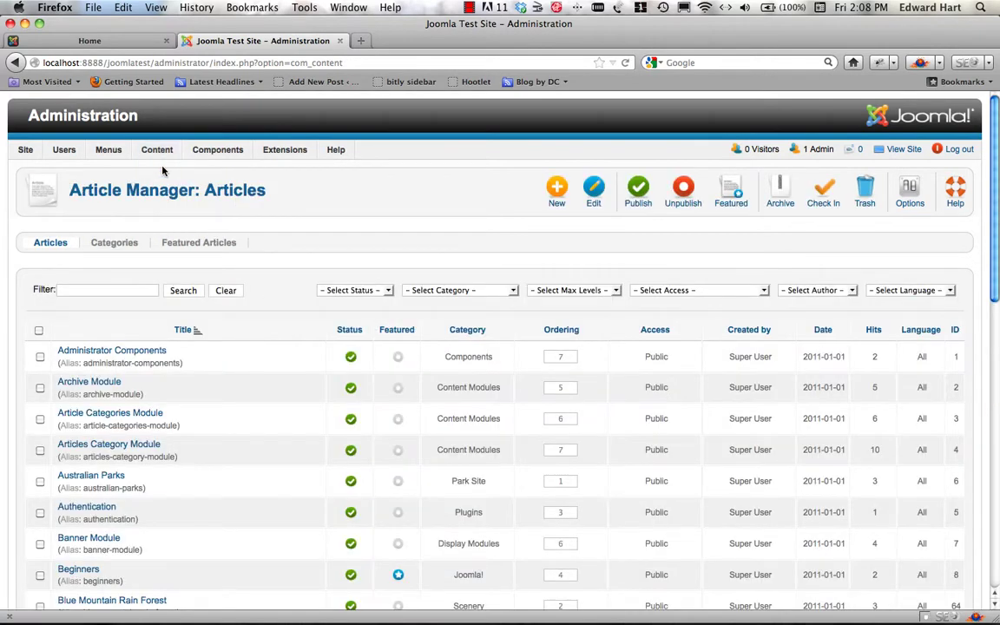
{"action": "left_click", "coordinate": [107, 40]}
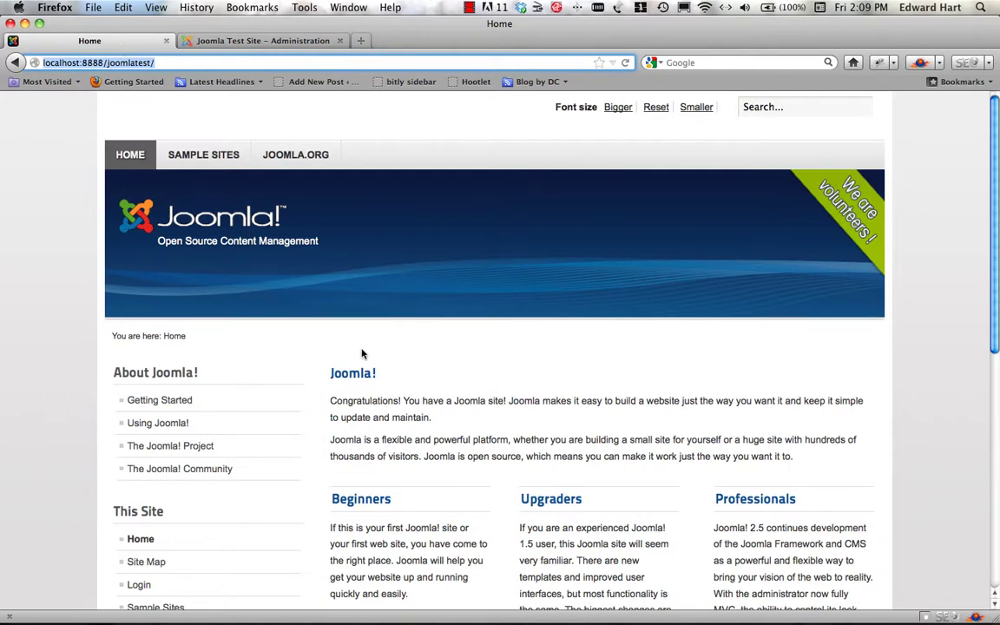
{"action": "left_click", "coordinate": [216, 42]}
Step: Set Display # to All and open the featured Joomla! article for editing
{"action": "scroll", "coordinate": [229, 519], "scroll_direction": "down", "scroll_amount": 5}
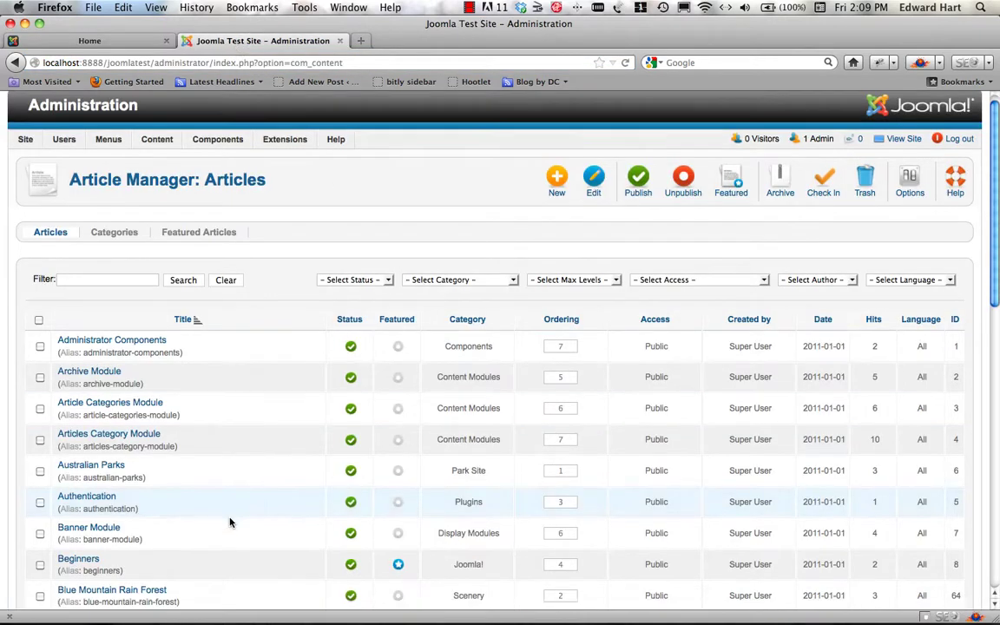
{"action": "scroll", "coordinate": [229, 518], "scroll_direction": "down", "scroll_amount": 6}
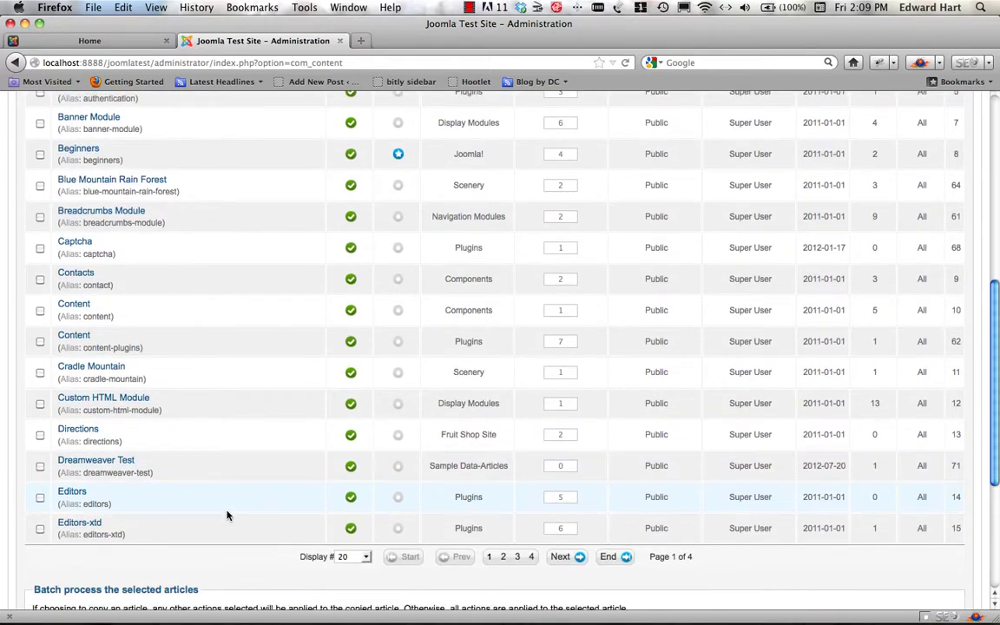
{"action": "left_click", "coordinate": [365, 557]}
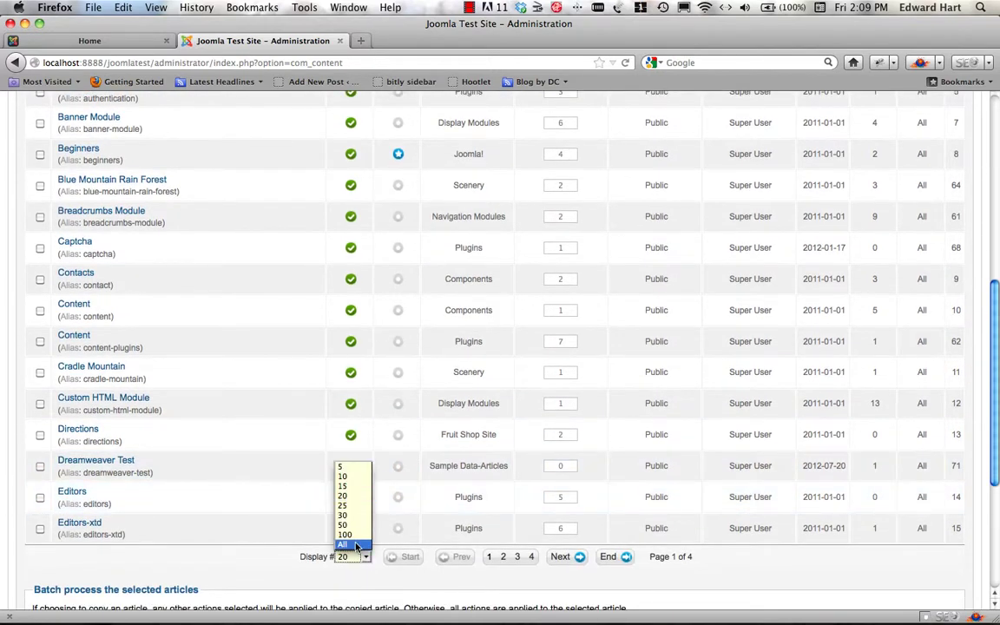
{"action": "left_click", "coordinate": [355, 545]}
{"action": "scroll", "coordinate": [269, 448], "scroll_direction": "down", "scroll_amount": 3}
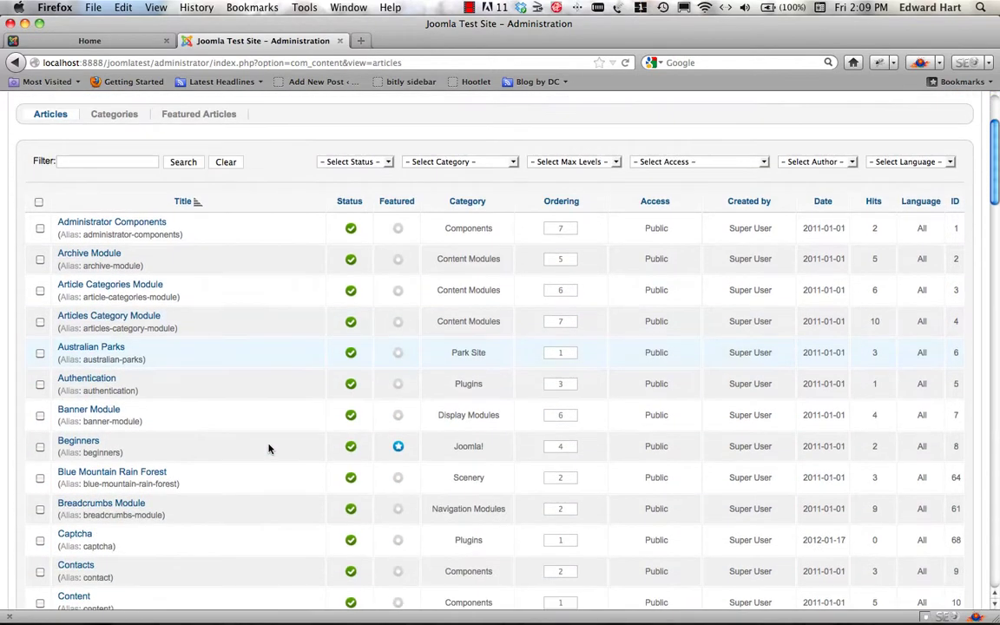
{"action": "scroll", "coordinate": [269, 448], "scroll_direction": "down", "scroll_amount": 10}
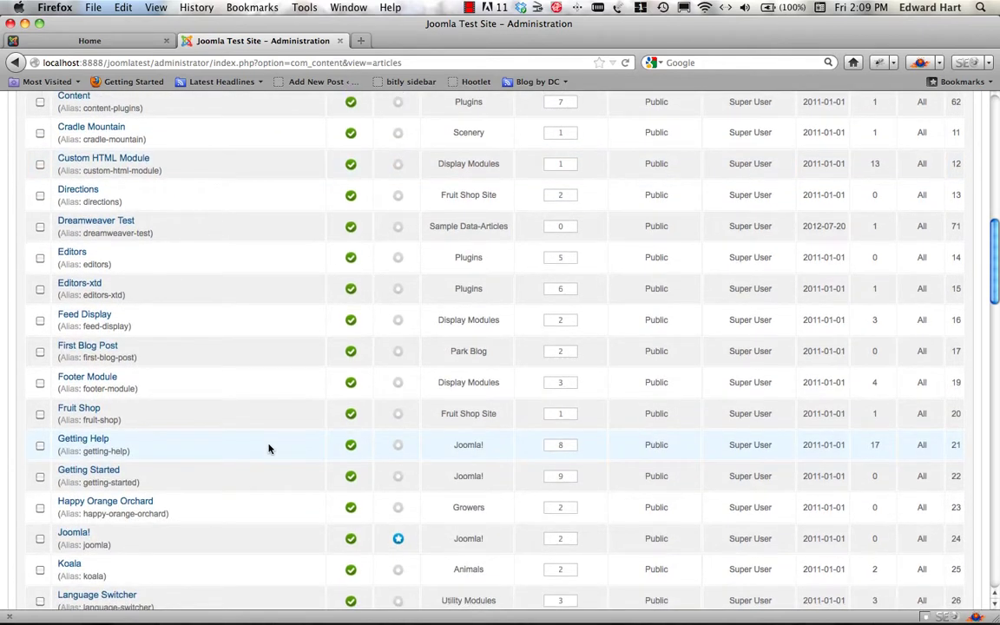
{"action": "left_click", "coordinate": [70, 534]}
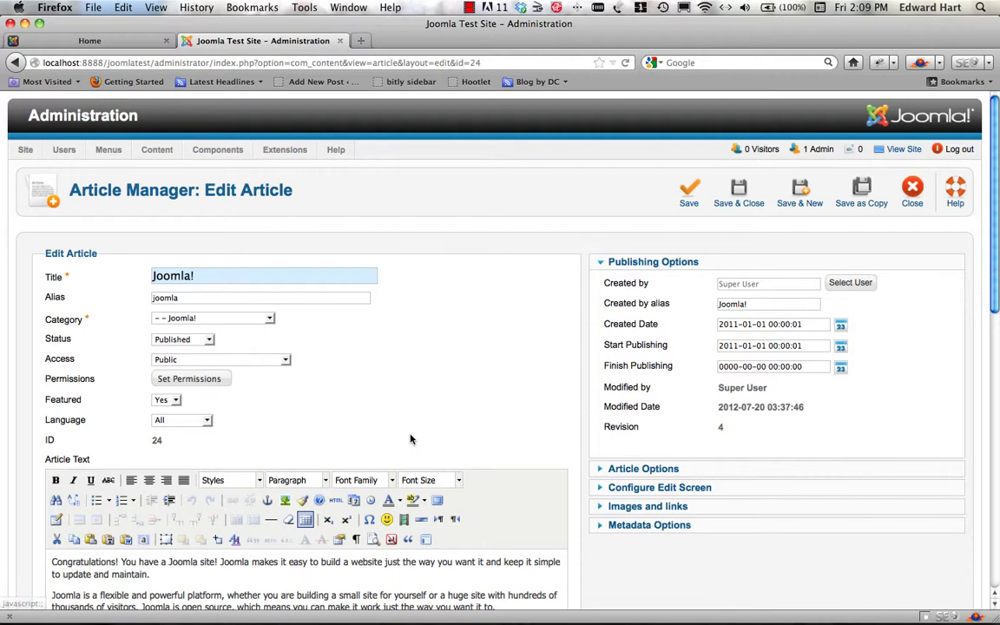
Step: Add an empty paragraph after 'maintain.' and open the Insert/Edit Embedded Media dialog
{"action": "scroll", "coordinate": [412, 439], "scroll_direction": "down", "scroll_amount": 3}
{"action": "left_click", "coordinate": [181, 449]}
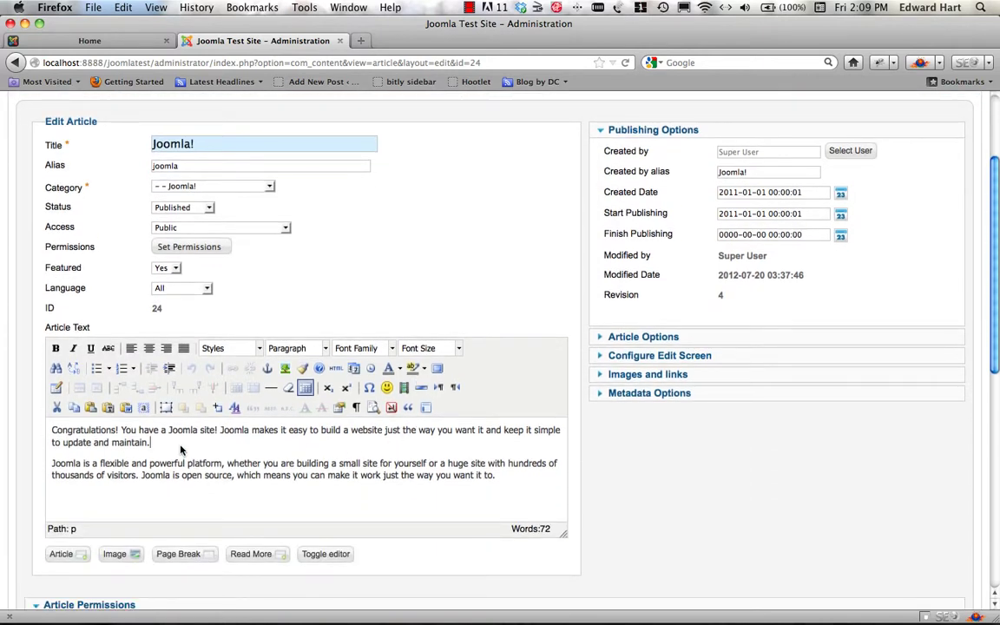
{"action": "key", "text": "Return"}
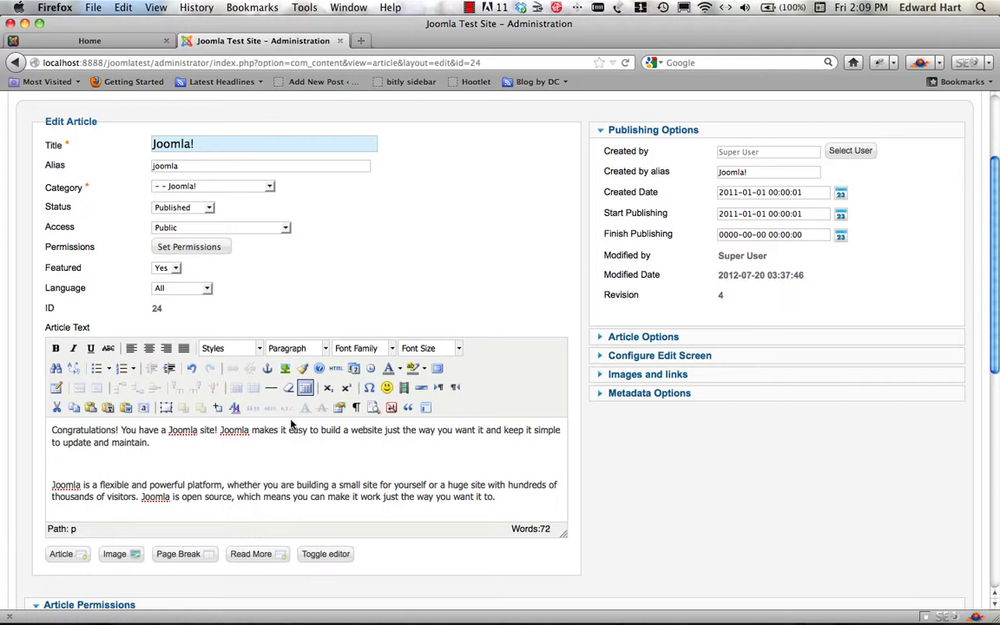
{"action": "left_click", "coordinate": [403, 388]}
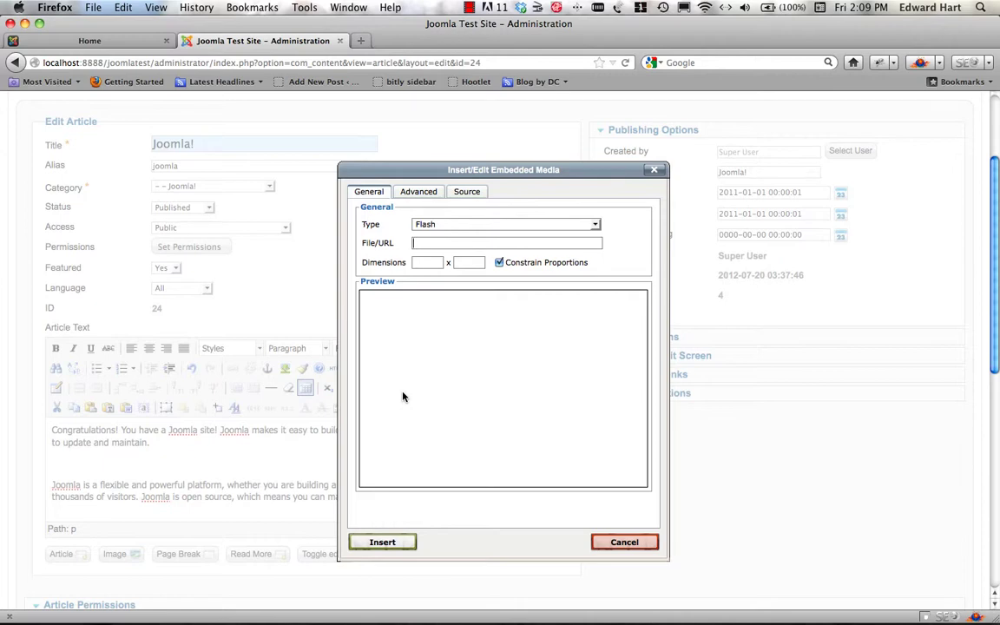
Step: Enter images/Main.swf as the Flash file, checking the exact name in Finder, to preview the map
{"action": "type", "text": "imag"}
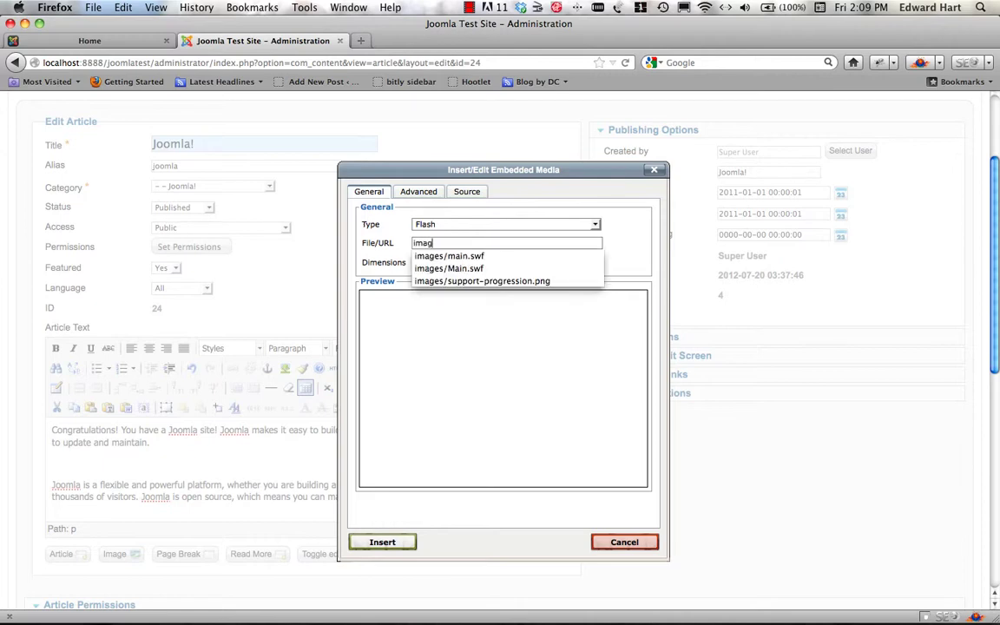
{"action": "type", "text": "g"}
{"action": "key", "text": "BackSpace"}
{"action": "key", "text": "BackSpace"}
{"action": "type", "text": "ges/main"}
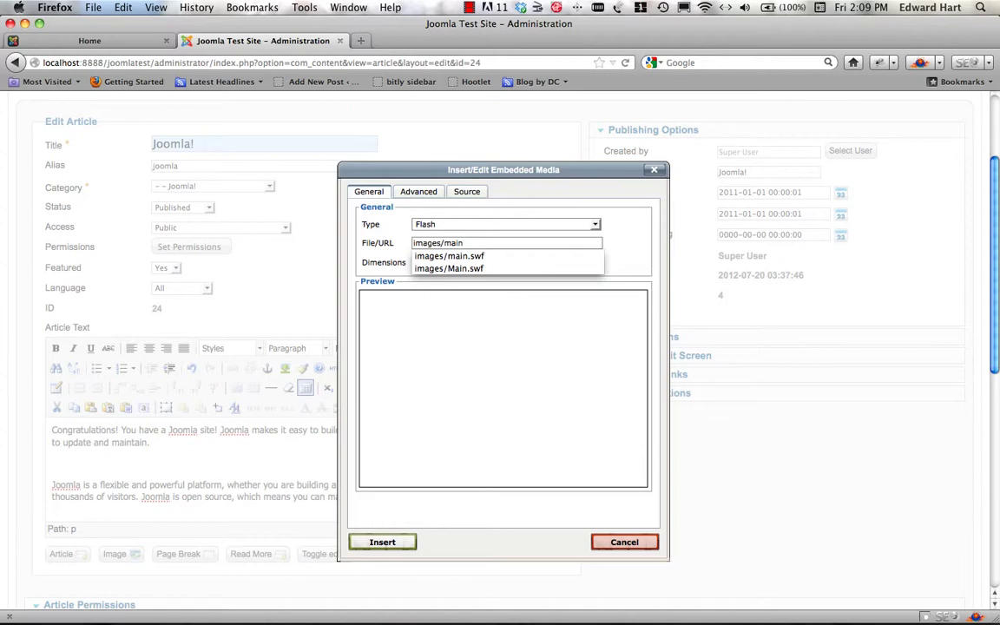
{"action": "key", "text": "super+Tab"}
{"action": "key", "text": "super+Tab"}
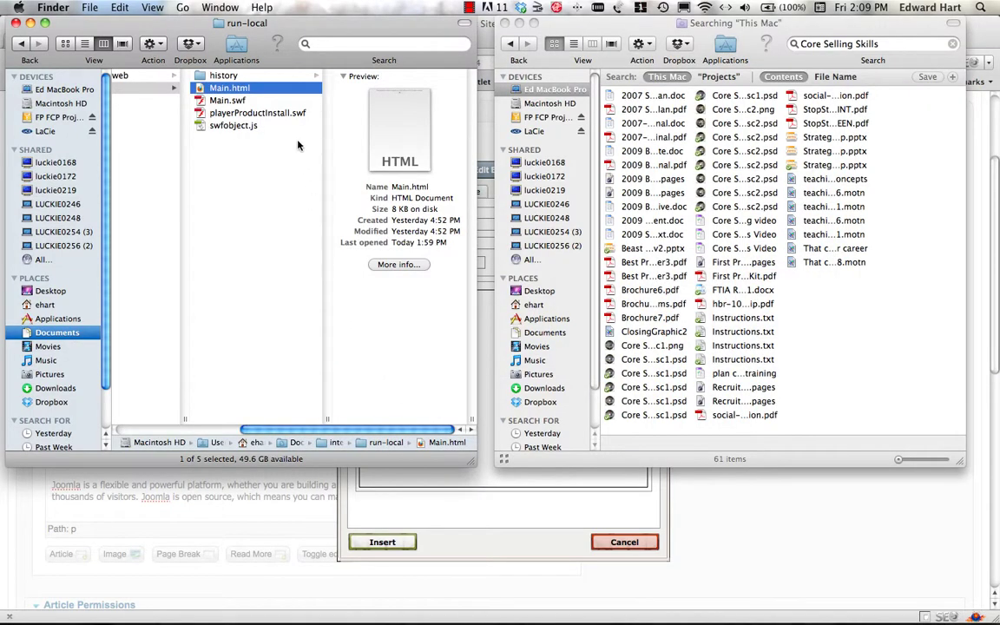
{"action": "key", "text": "super+Tab"}
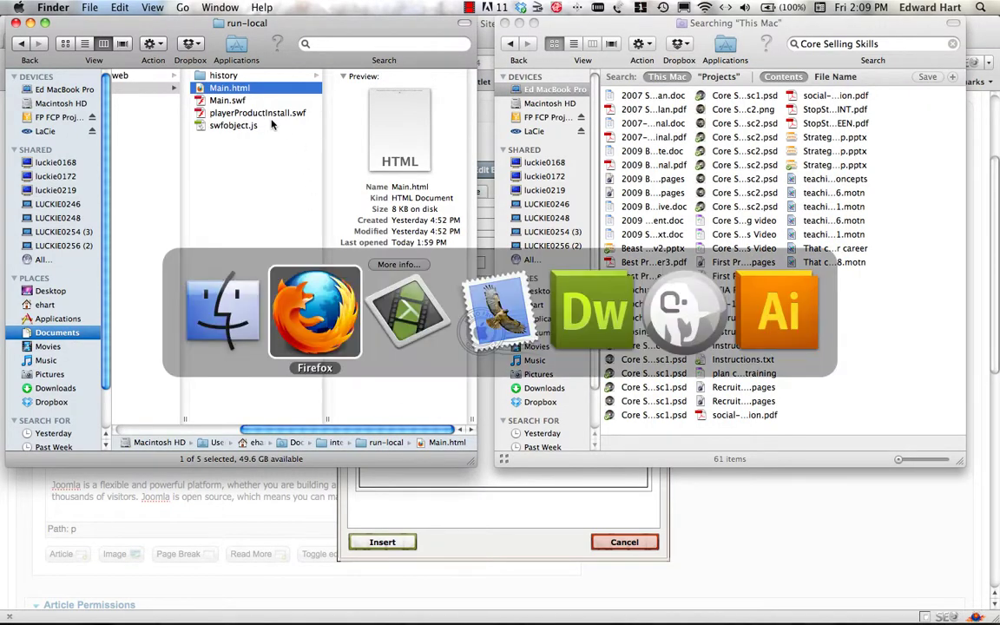
{"action": "key", "text": "BackSpace"}
{"action": "key", "text": "BackSpace"}
{"action": "key", "text": "BackSpace"}
{"action": "key", "text": "BackSpace"}
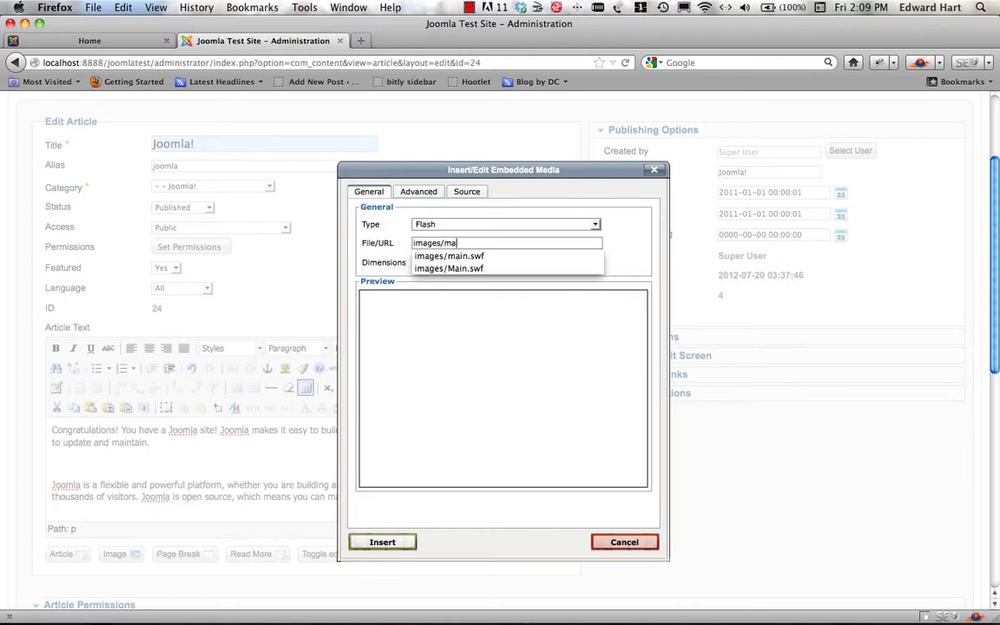
{"action": "type", "text": "Main.swf"}
{"action": "key", "text": "Tab"}
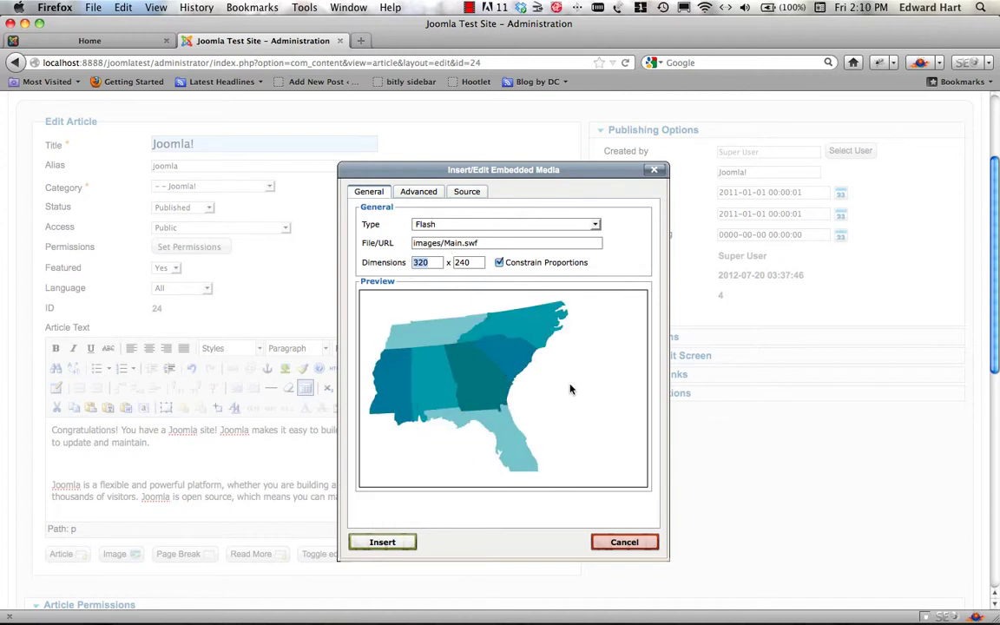
Step: Change the Flash map height to 300 so the width scales proportionally to 400
{"action": "mouse_move", "coordinate": [512, 457]}
{"action": "double_click", "coordinate": [464, 262]}
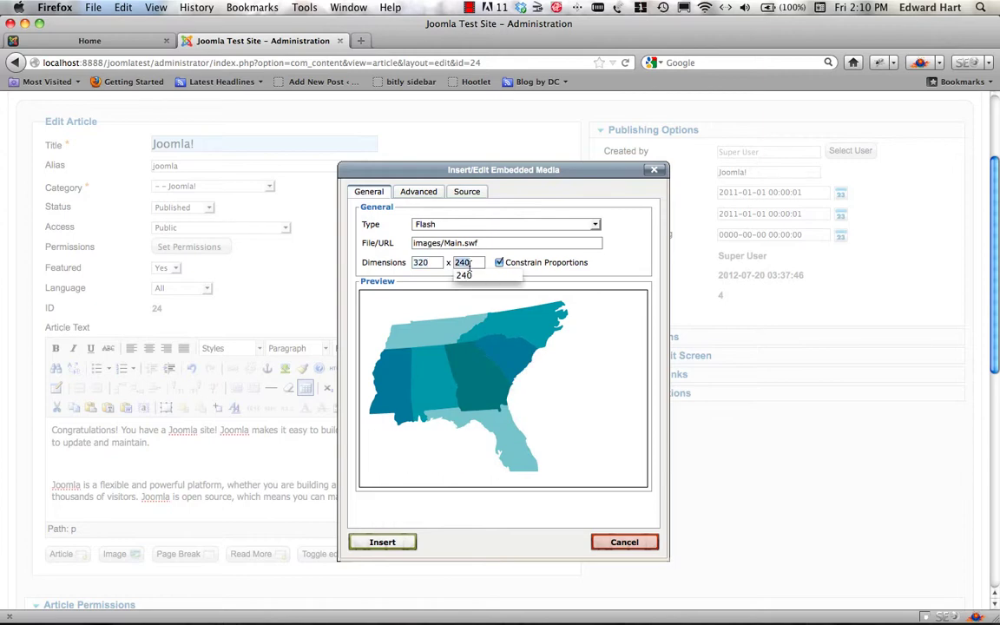
{"action": "type", "text": "300"}
{"action": "key", "text": "Tab"}
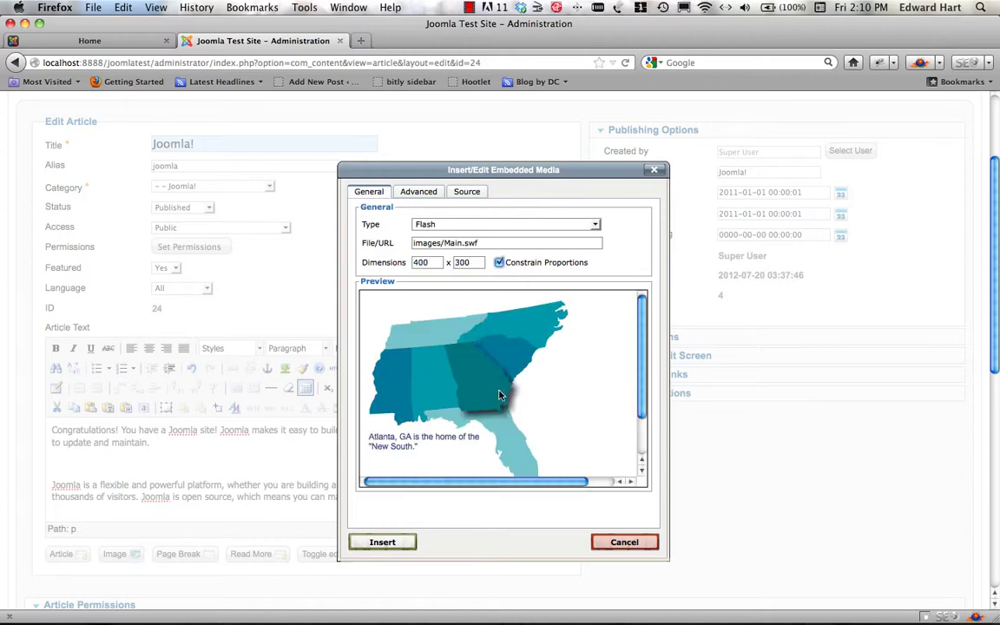
{"action": "scroll", "coordinate": [645, 365], "scroll_direction": "down", "scroll_amount": 3}
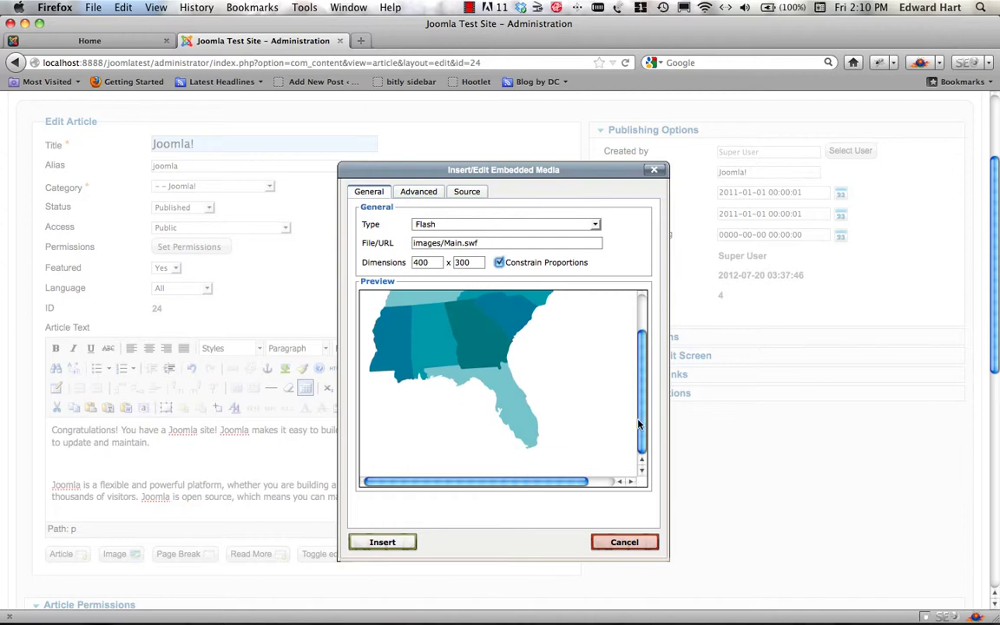
{"action": "scroll", "coordinate": [639, 425], "scroll_direction": "up", "scroll_amount": 3}
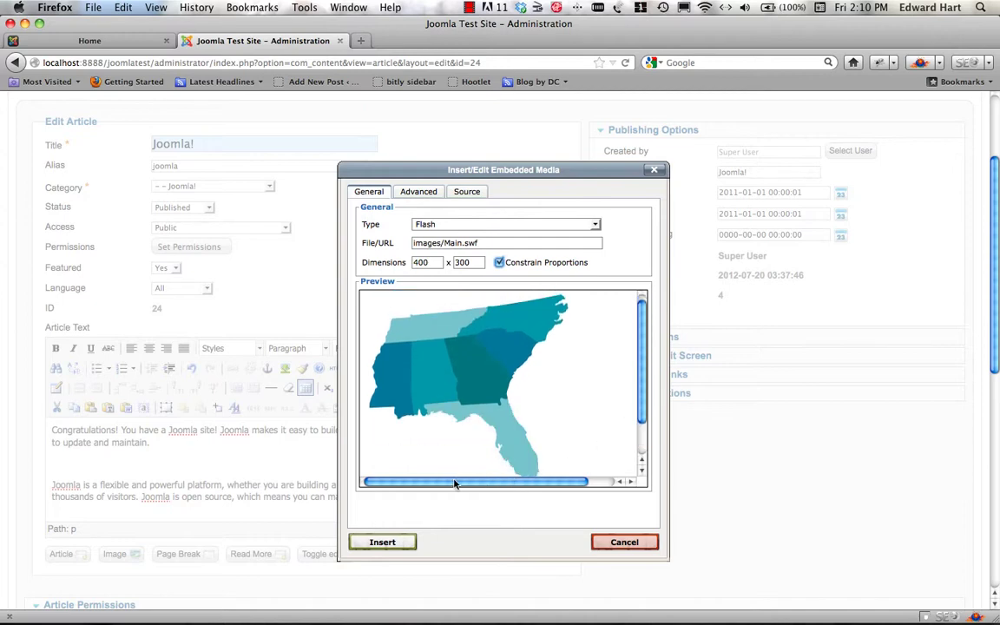
{"action": "mouse_move", "coordinate": [499, 342]}
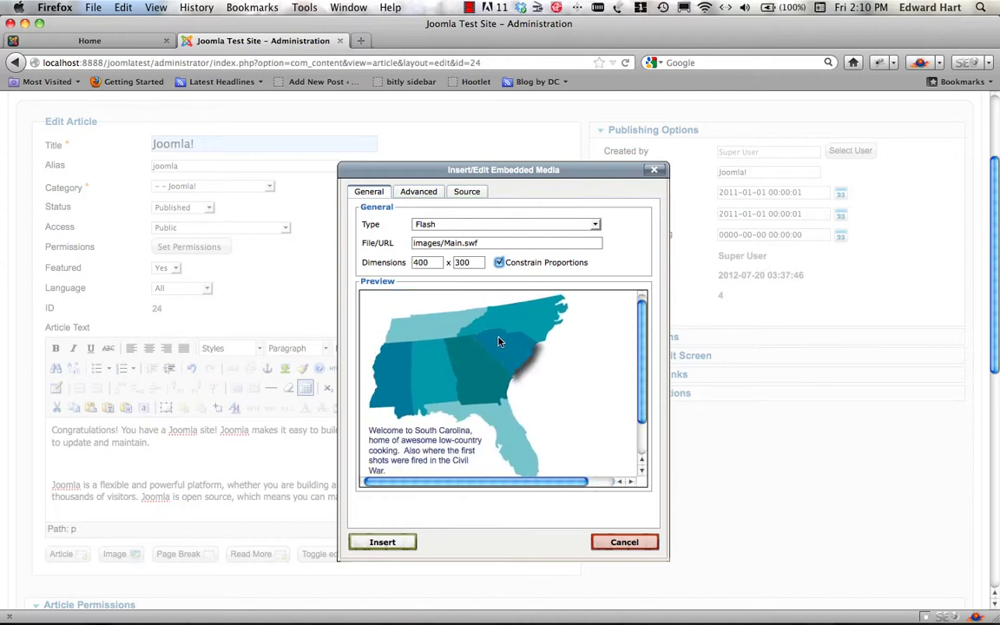
{"action": "mouse_move", "coordinate": [469, 400]}
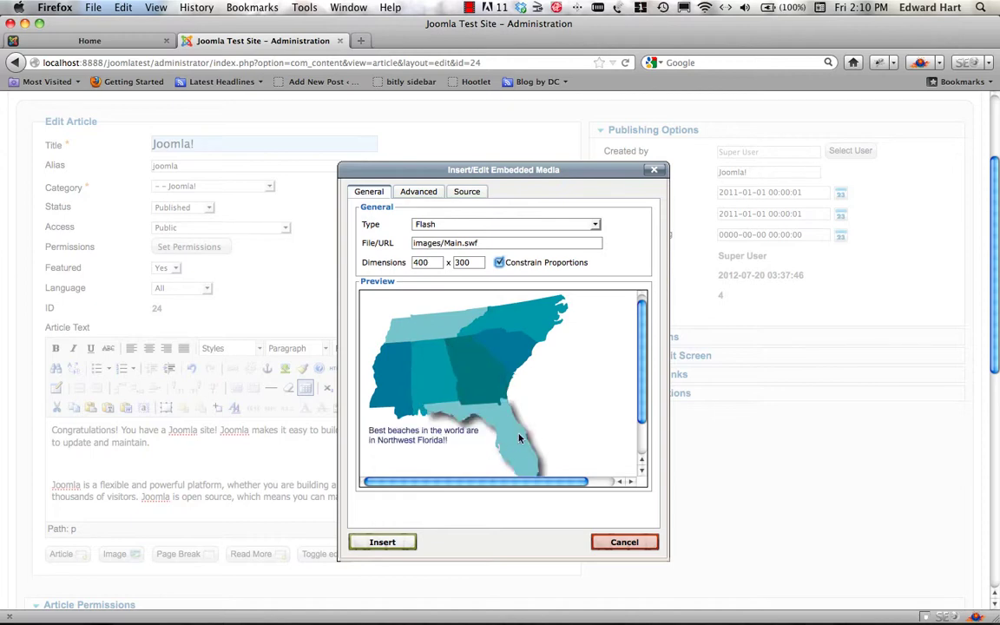
{"action": "scroll", "coordinate": [645, 375], "scroll_direction": "down", "scroll_amount": 1}
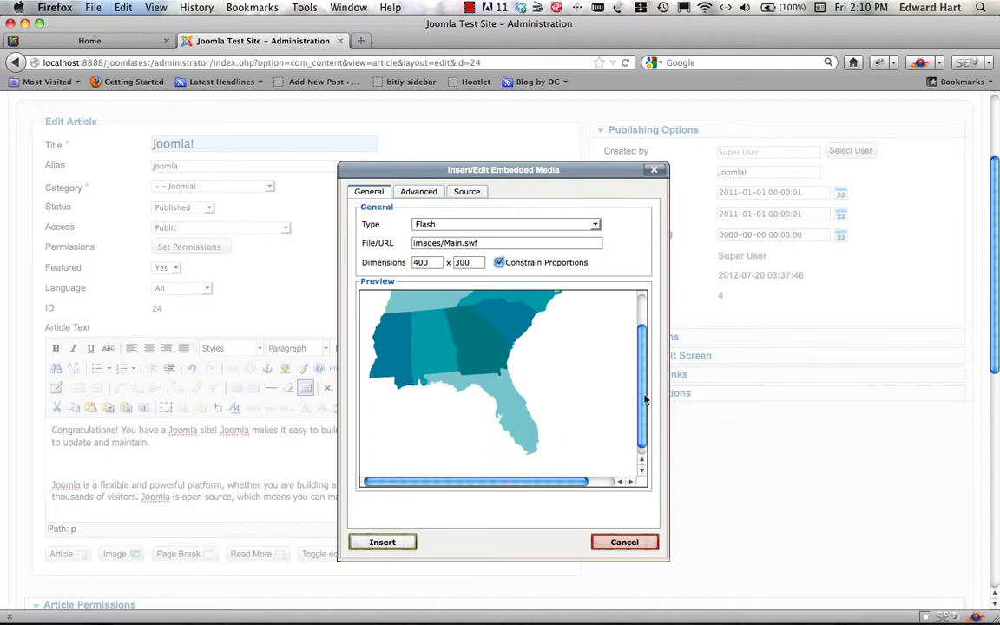
Step: Insert the Flash map into the article and centre-align it between the paragraphs
{"action": "left_click", "coordinate": [387, 543]}
{"action": "scroll", "coordinate": [266, 509], "scroll_direction": "down", "scroll_amount": 2}
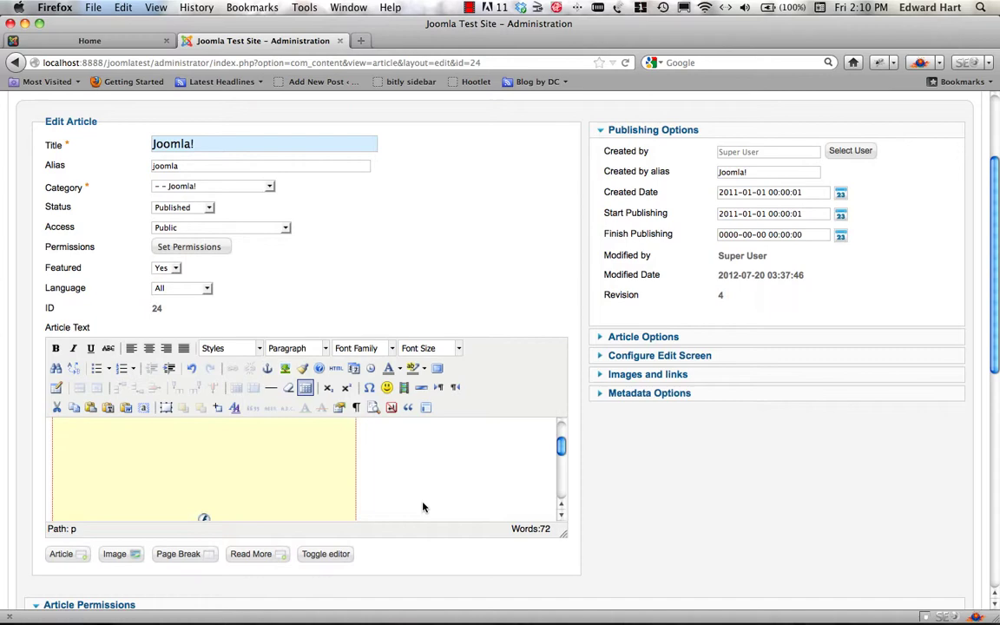
{"action": "left_click", "coordinate": [239, 479]}
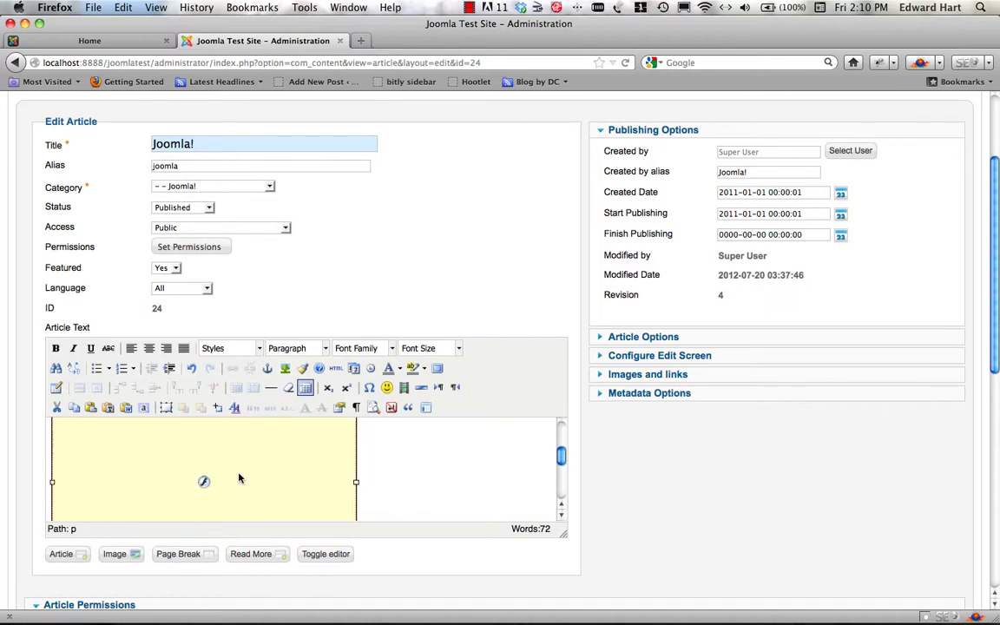
{"action": "left_click", "coordinate": [152, 350]}
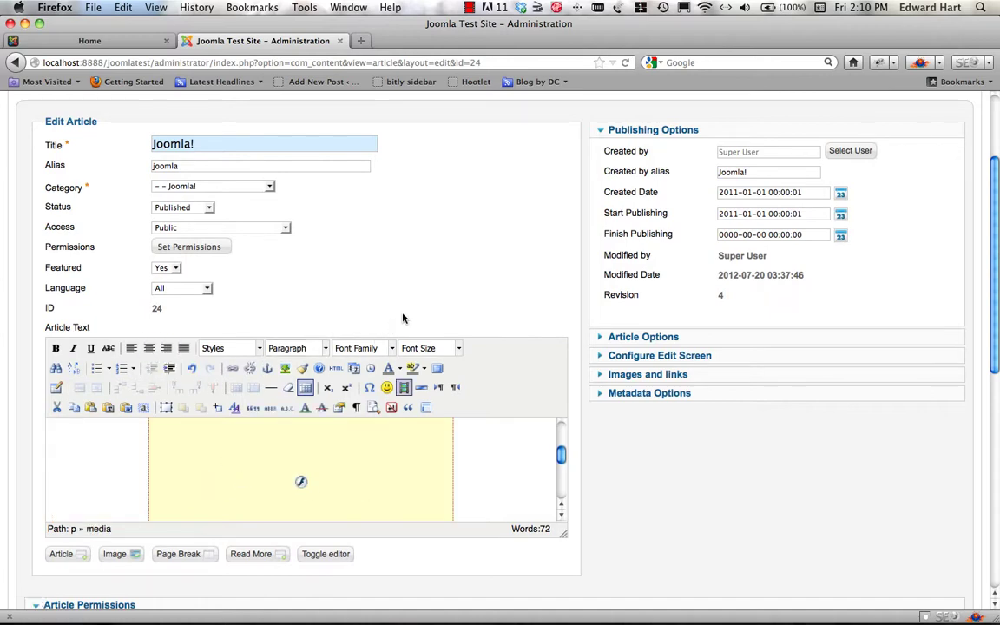
Step: Save the article and switch to the site's front page tab
{"action": "scroll", "coordinate": [634, 378], "scroll_direction": "up", "scroll_amount": 3}
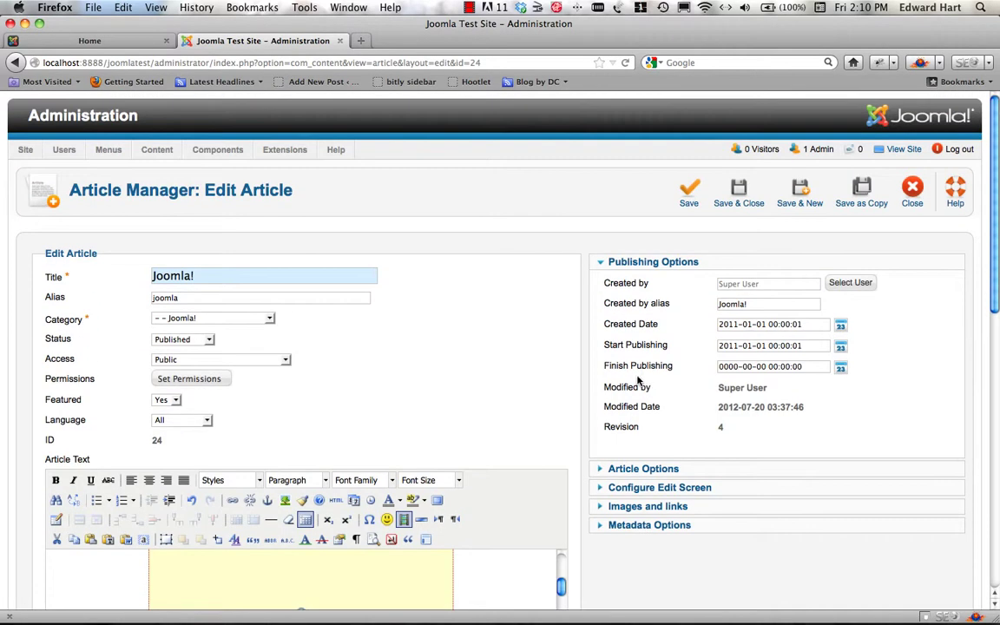
{"action": "left_click", "coordinate": [691, 200]}
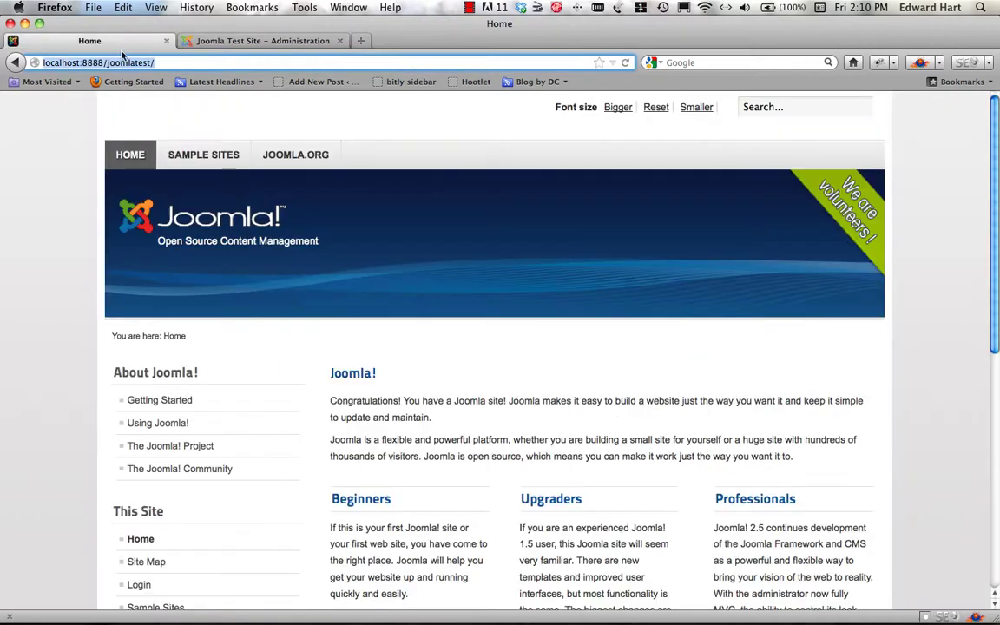
{"action": "left_click", "coordinate": [108, 44]}
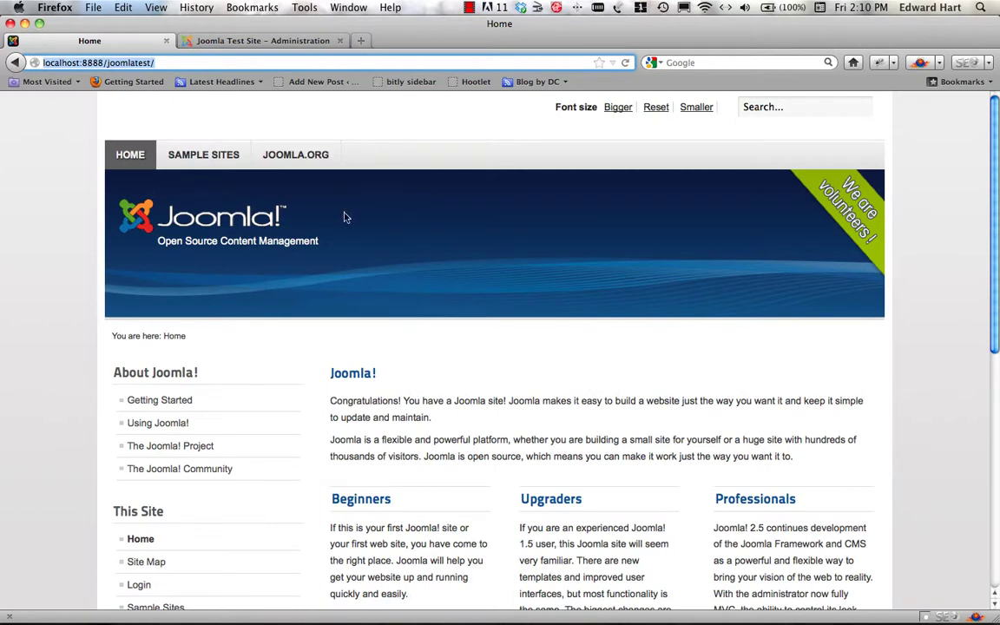
Step: Reload the front page and hover over states on the embedded southeastern US map
{"action": "left_click", "coordinate": [626, 64]}
{"action": "scroll", "coordinate": [527, 279], "scroll_direction": "down", "scroll_amount": 1}
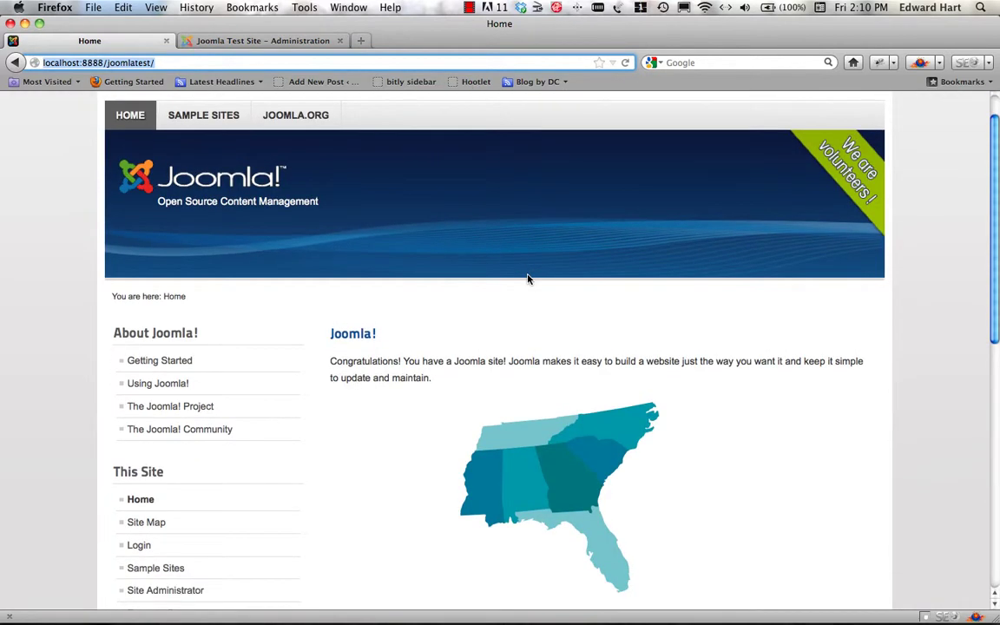
{"action": "scroll", "coordinate": [527, 279], "scroll_direction": "down", "scroll_amount": 3}
{"action": "mouse_move", "coordinate": [477, 361]}
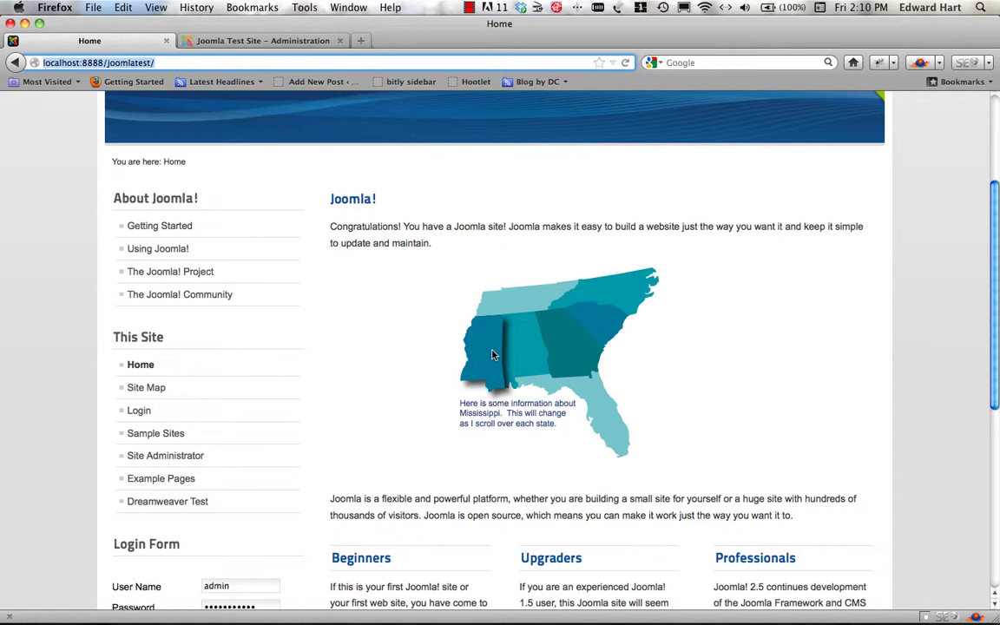
{"action": "mouse_move", "coordinate": [589, 408]}
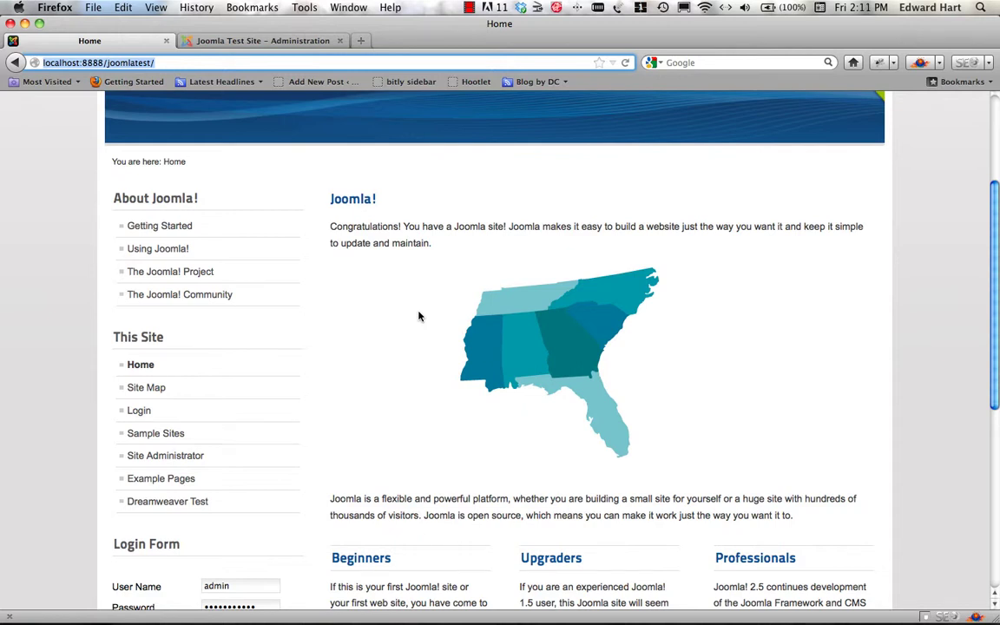
{"action": "left_click", "coordinate": [468, 7]}
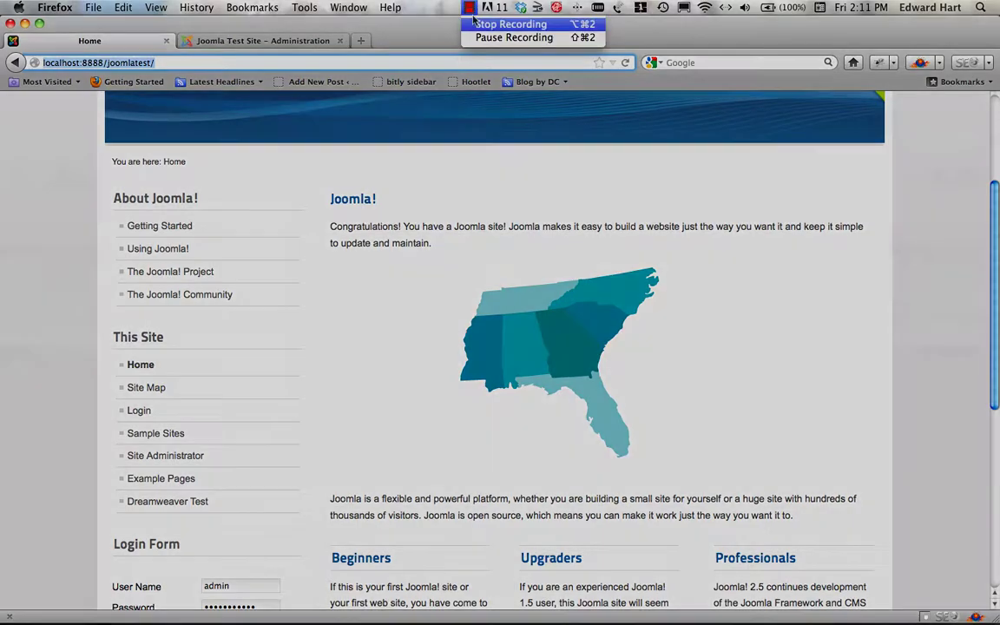